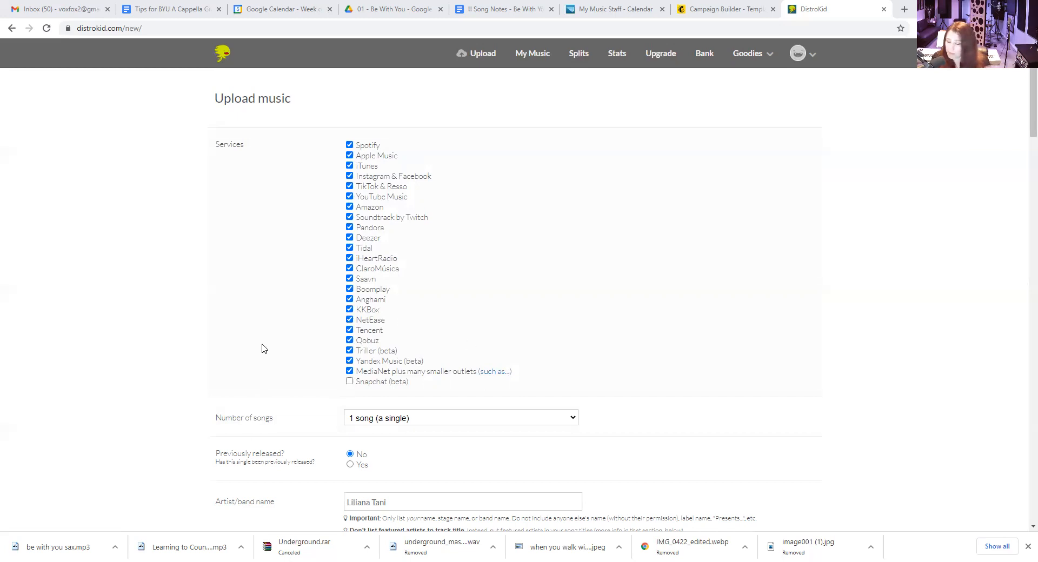
Include Snapchat (beta) among the release's services and declare ownership of 100% of the publishing rights
click(350, 383)
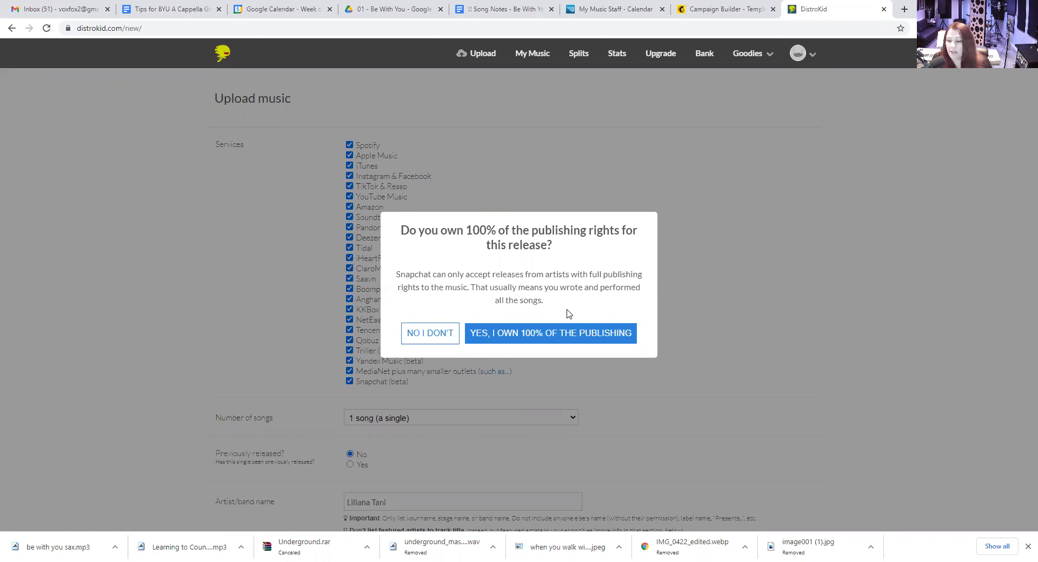
click(542, 344)
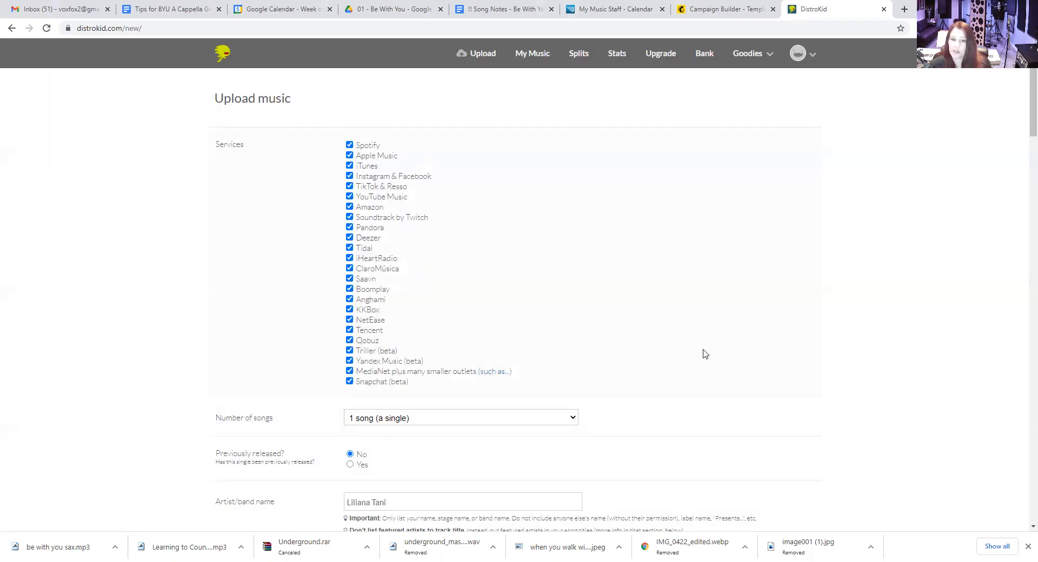
Replace the artist/band name of the single with the releasing artist's full name
scroll(606, 345, down, 3)
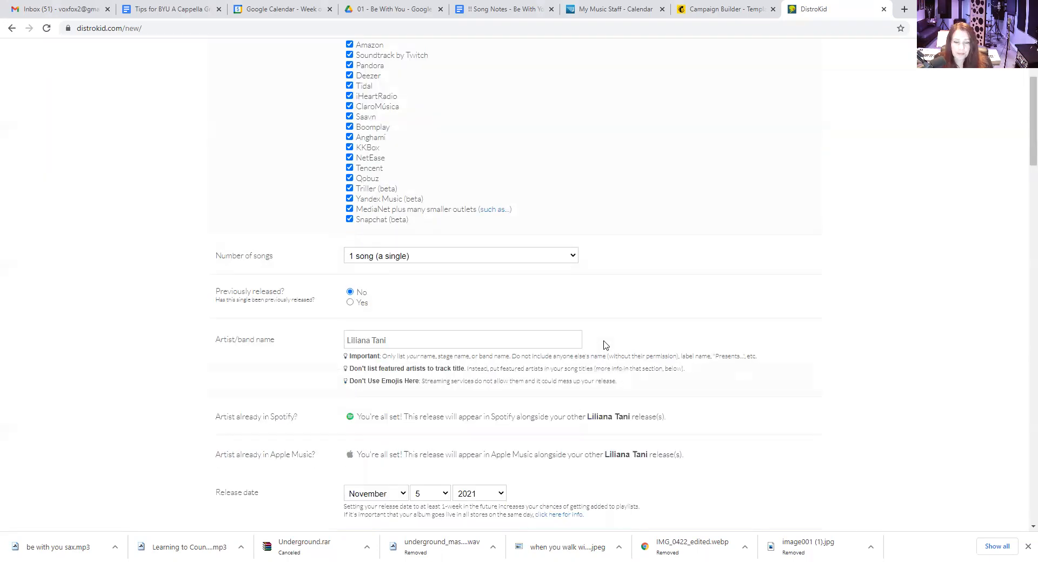
click(415, 261)
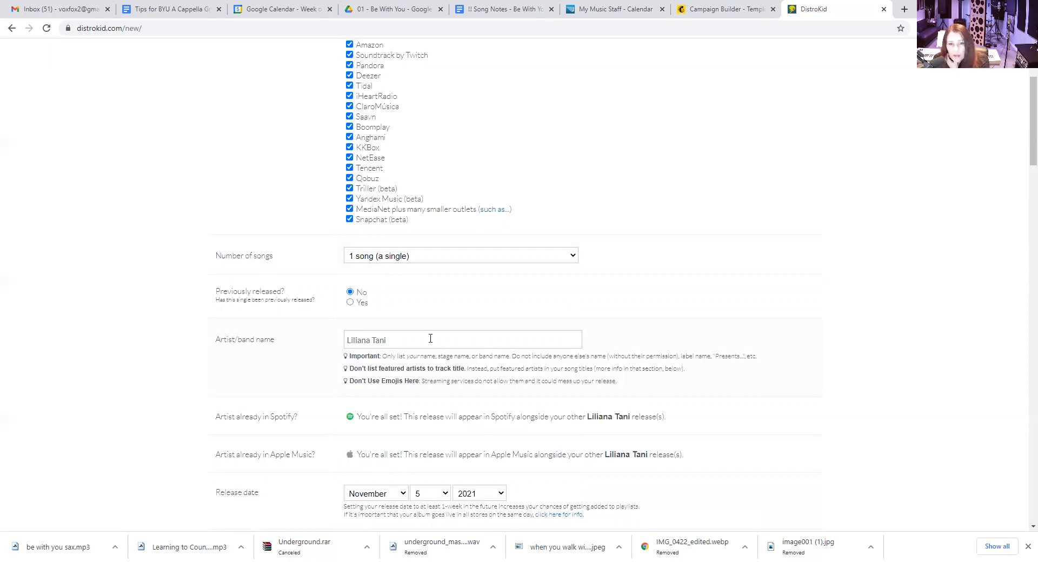
drag(419, 341, 295, 345)
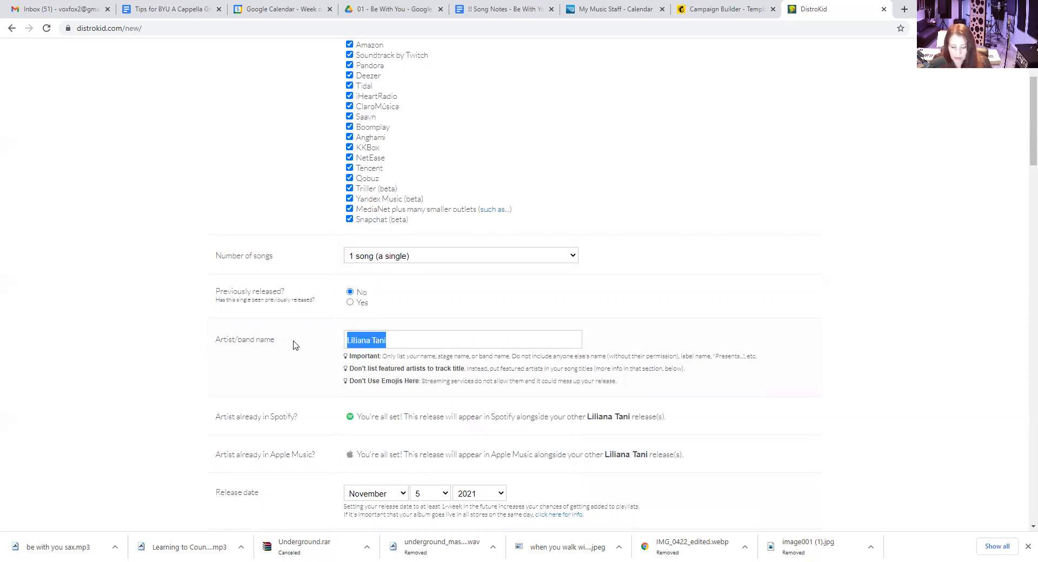
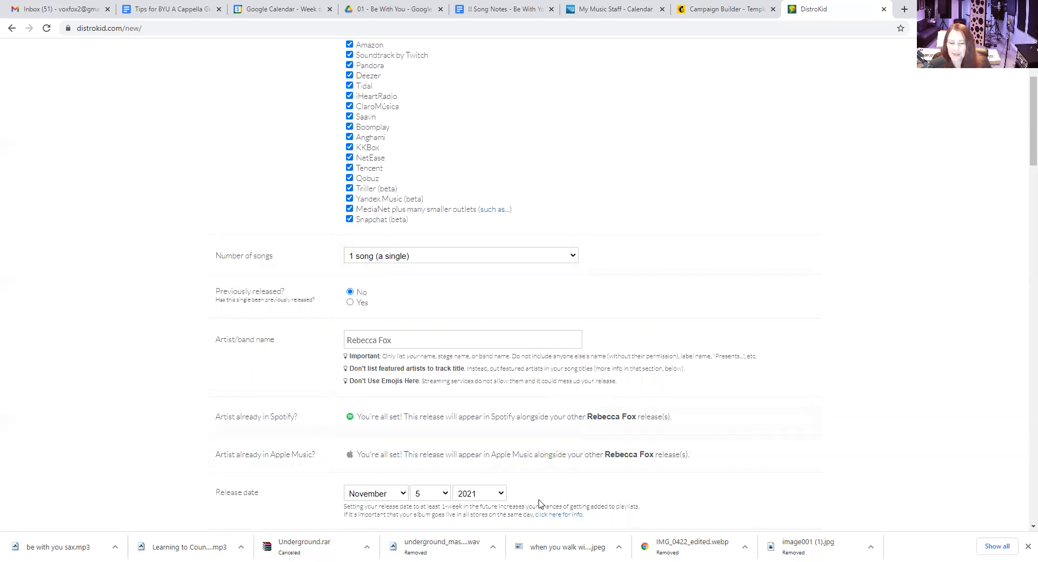
Set the release date to December 15, 2021
scroll(265, 485, down, 3)
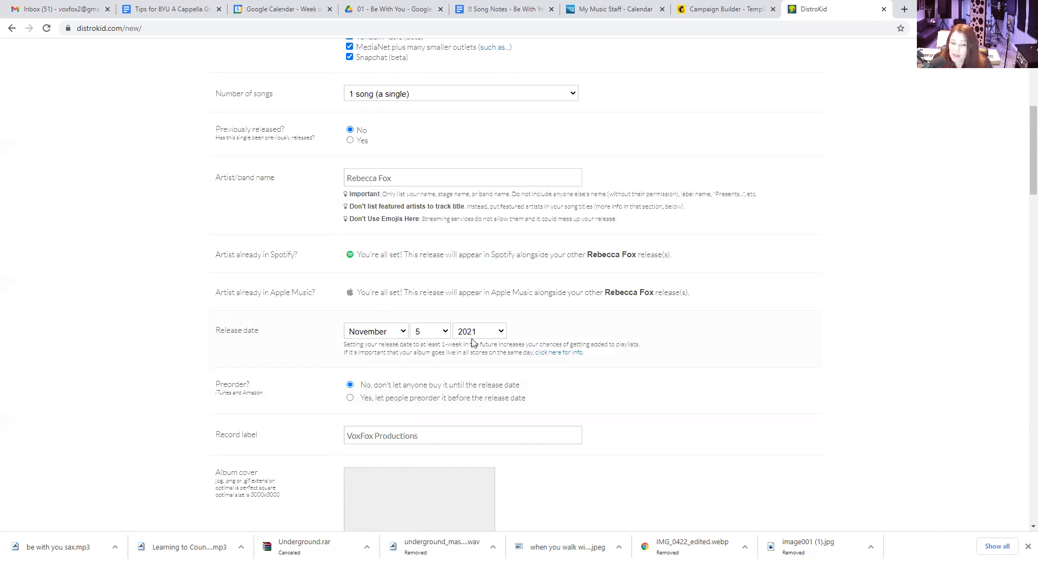
click(405, 331)
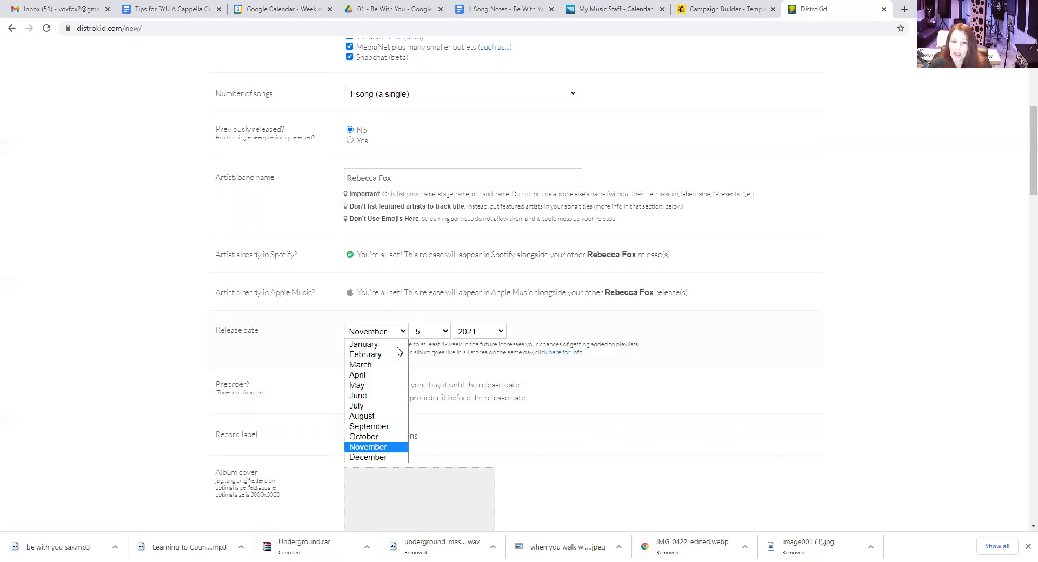
click(377, 458)
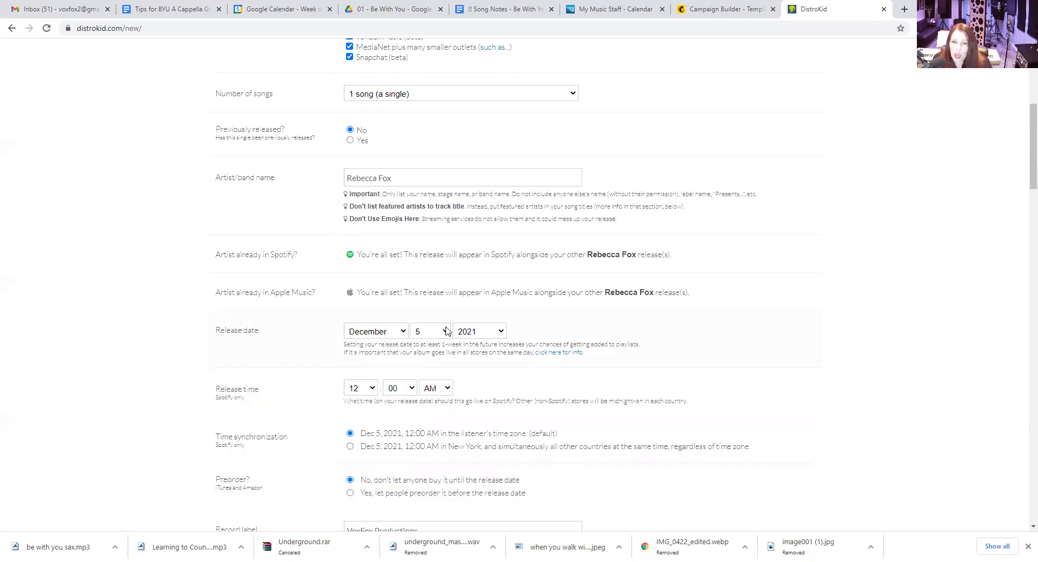
click(446, 332)
click(423, 490)
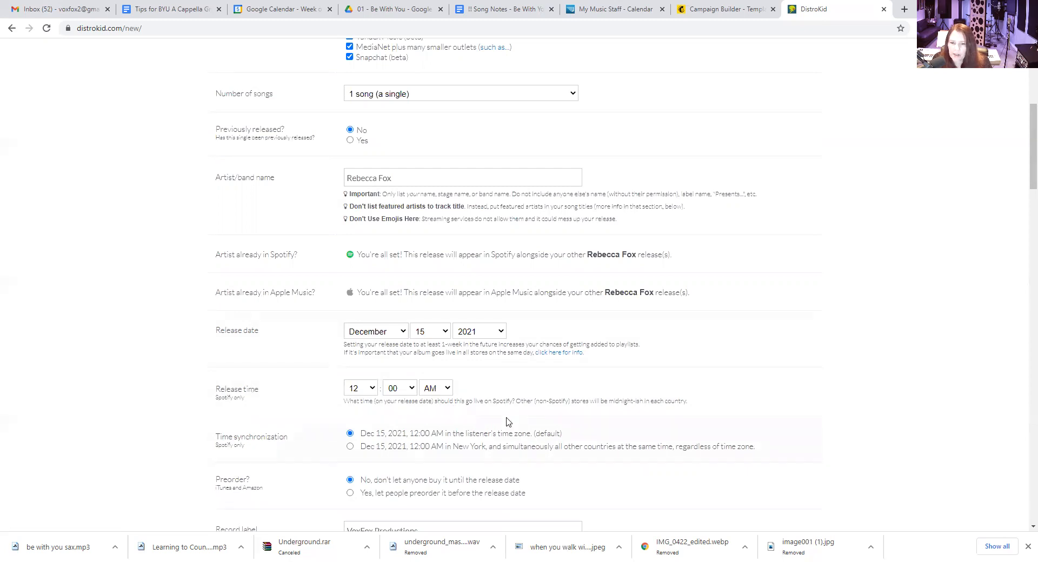
Set the hour of the Spotify release time to 9 AM
click(373, 389)
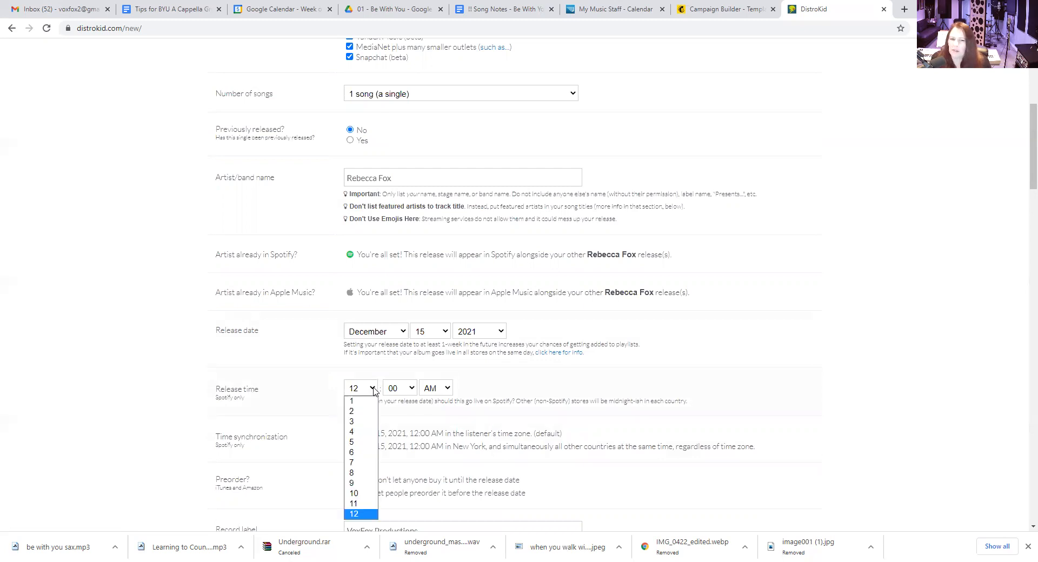
click(300, 406)
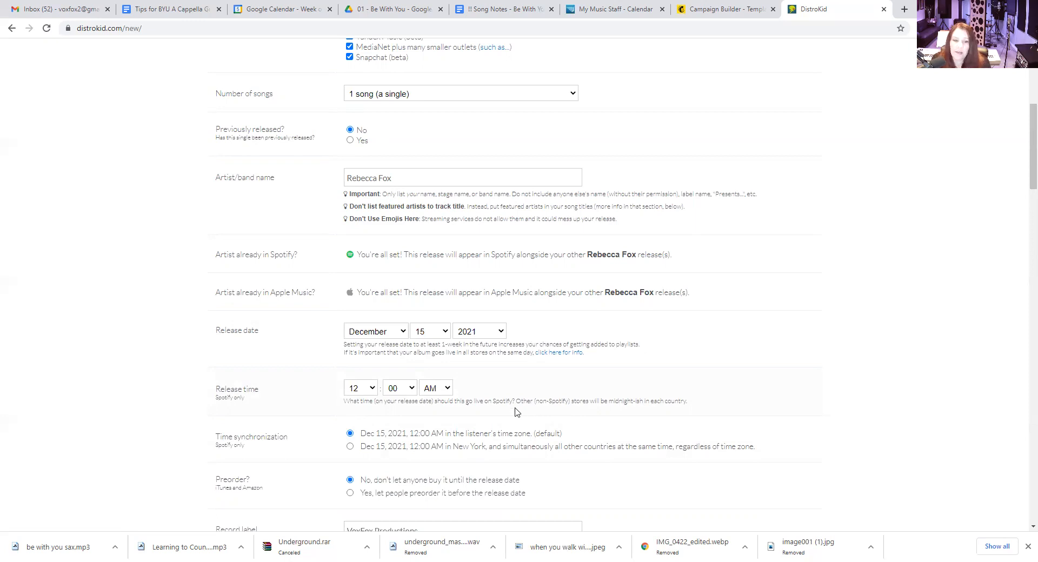
click(374, 391)
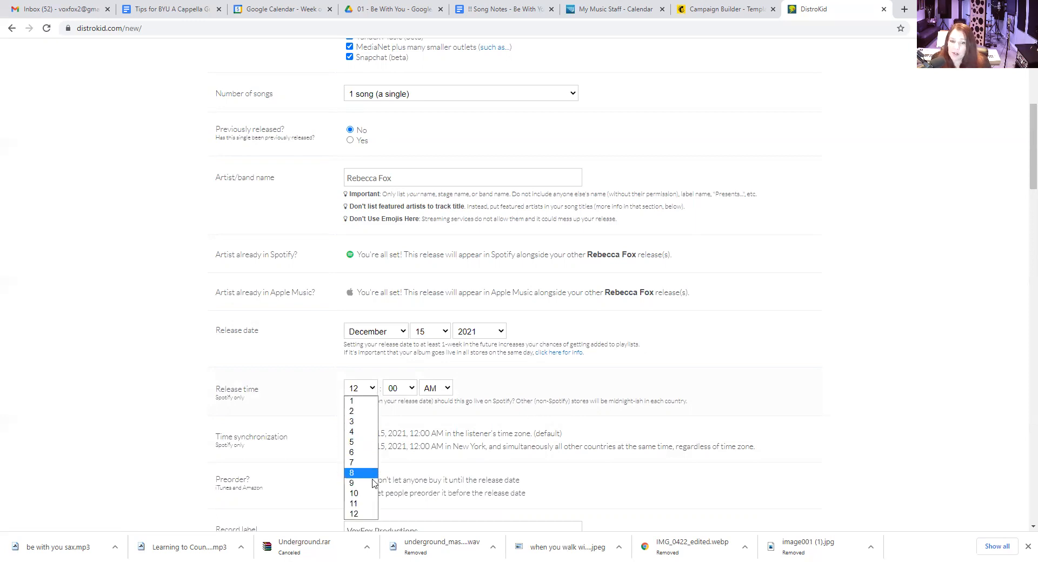
click(373, 483)
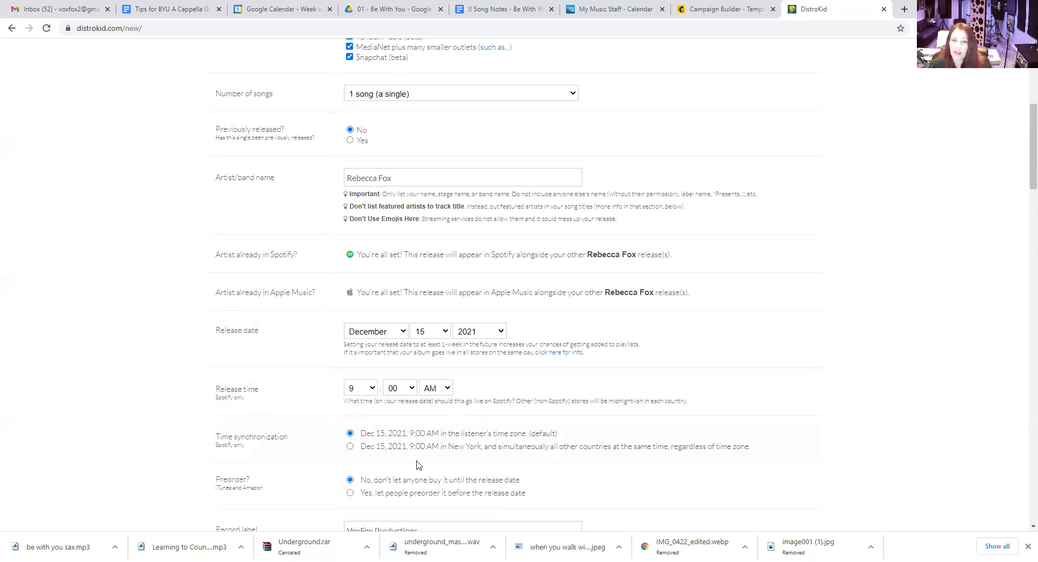
Synchronize the Spotify release to New York time for all countries and let people preorder before the release date
click(350, 448)
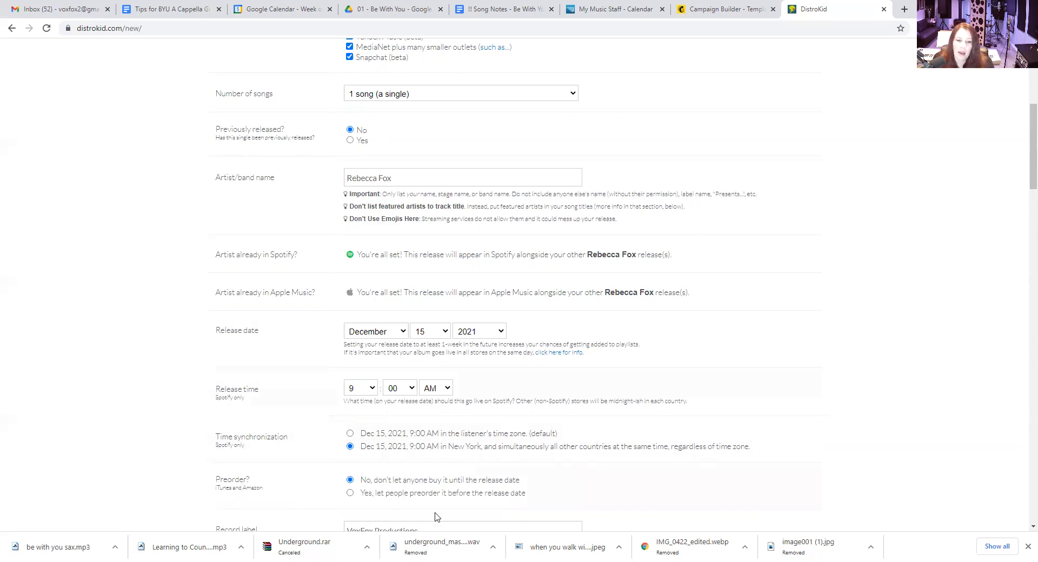
click(350, 493)
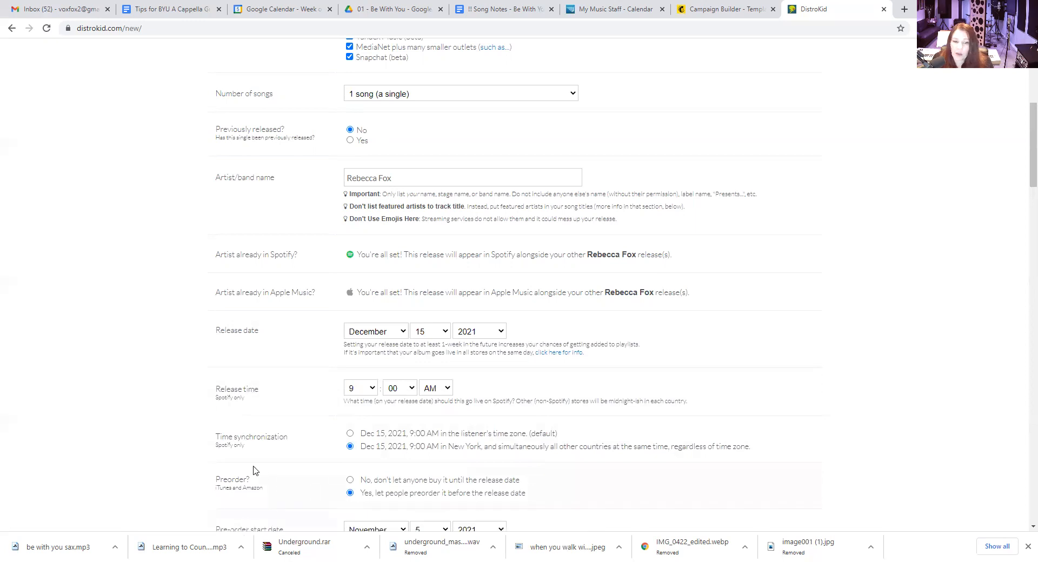
scroll(254, 470, down, 3)
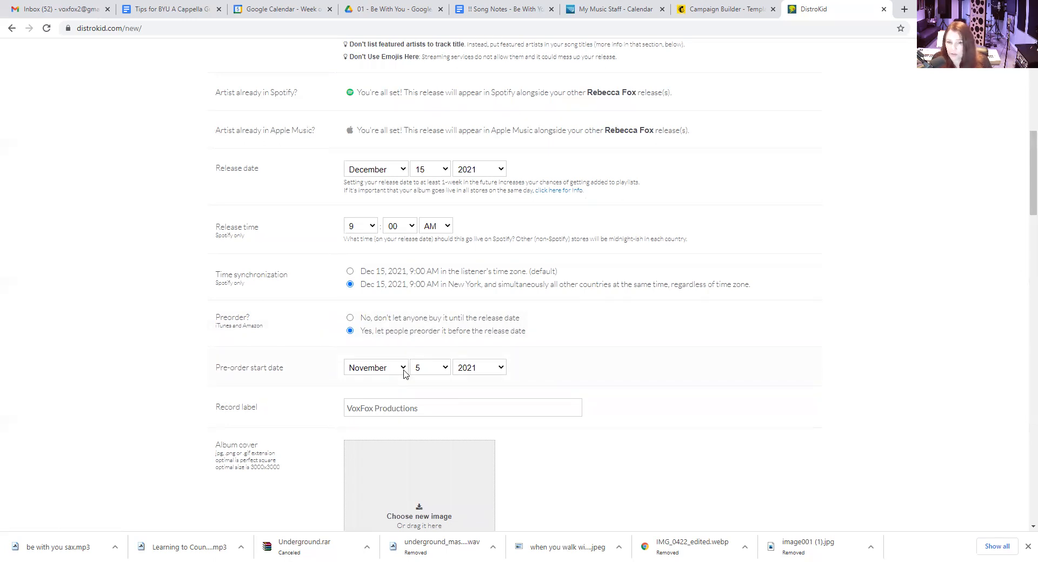
Look through the images in the Downloads folder for an album cover and close the file chooser without selecting one
scroll(279, 444, down, 3)
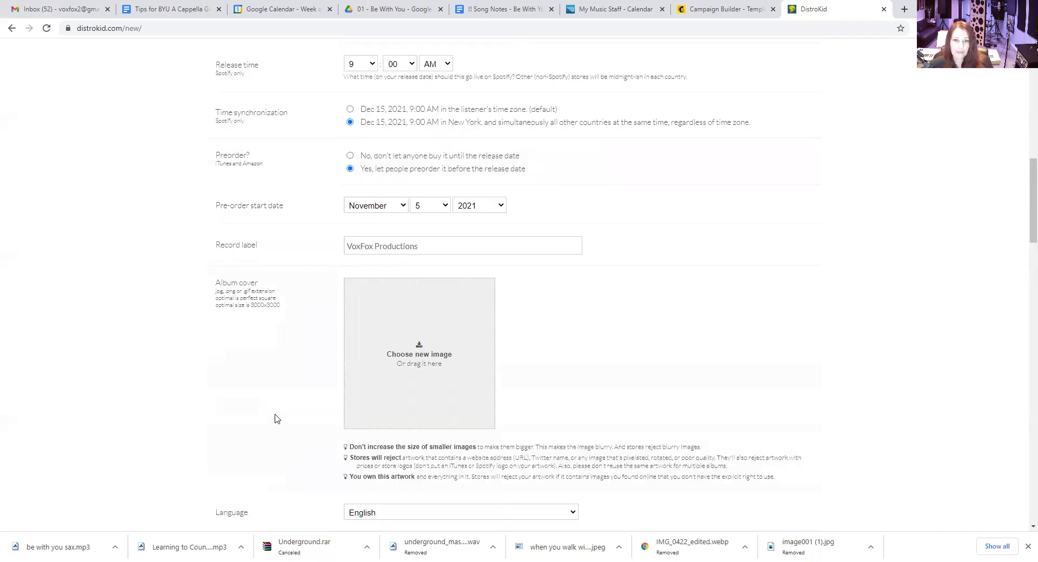
click(406, 347)
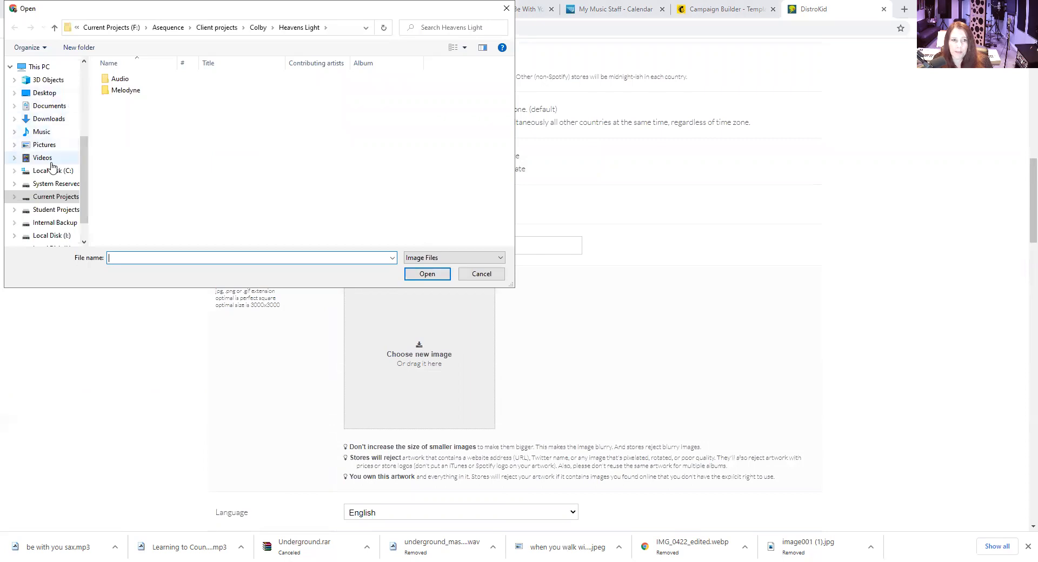
click(52, 120)
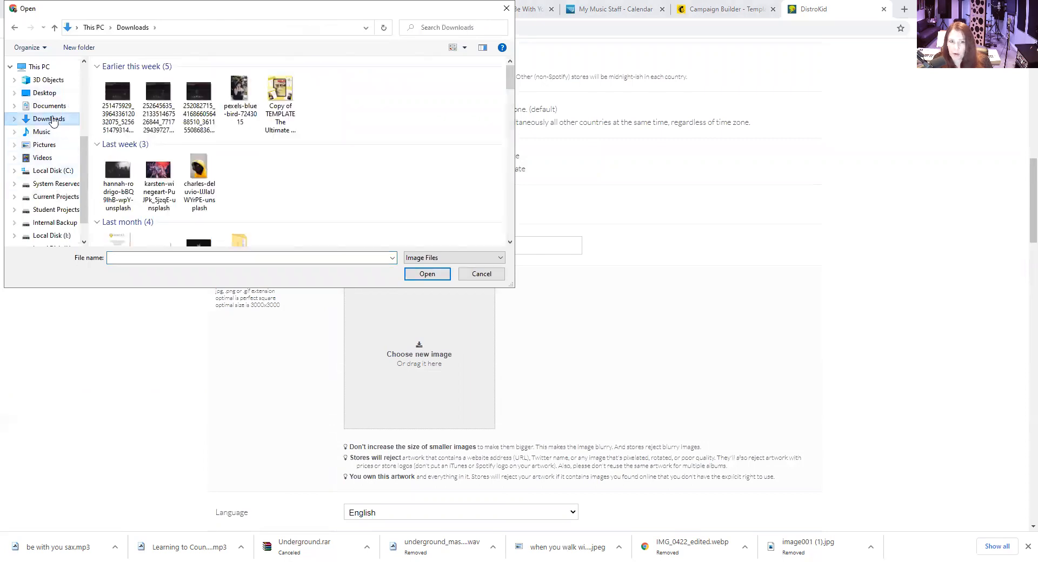
scroll(318, 160, down, 2)
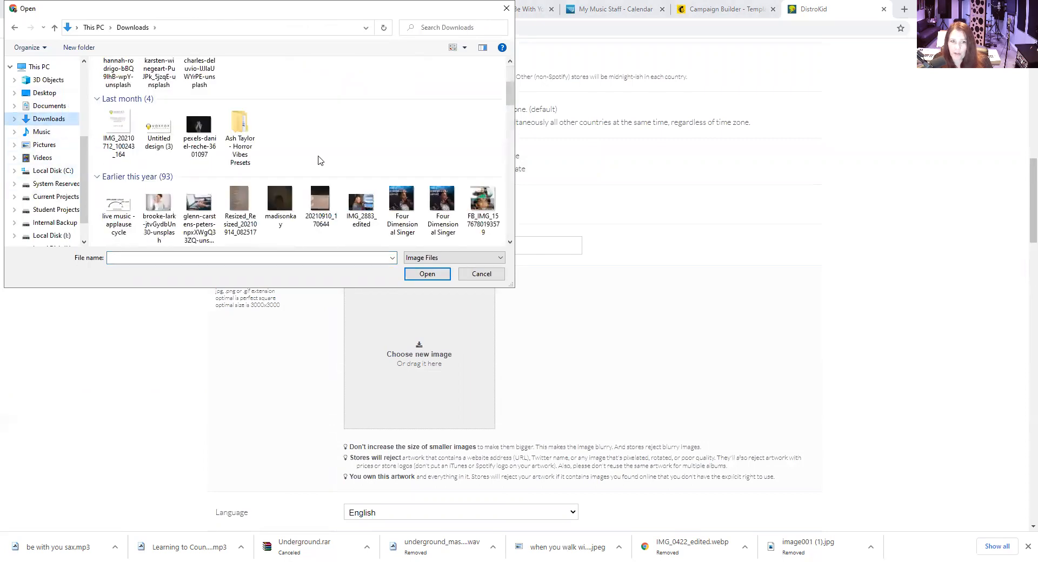
scroll(318, 160, down, 2)
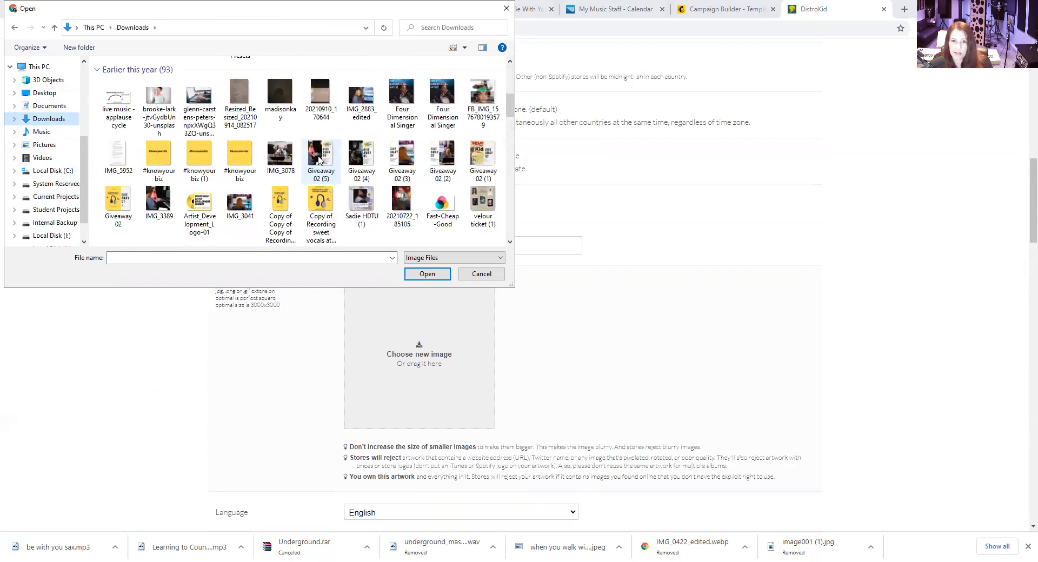
scroll(319, 160, down, 5)
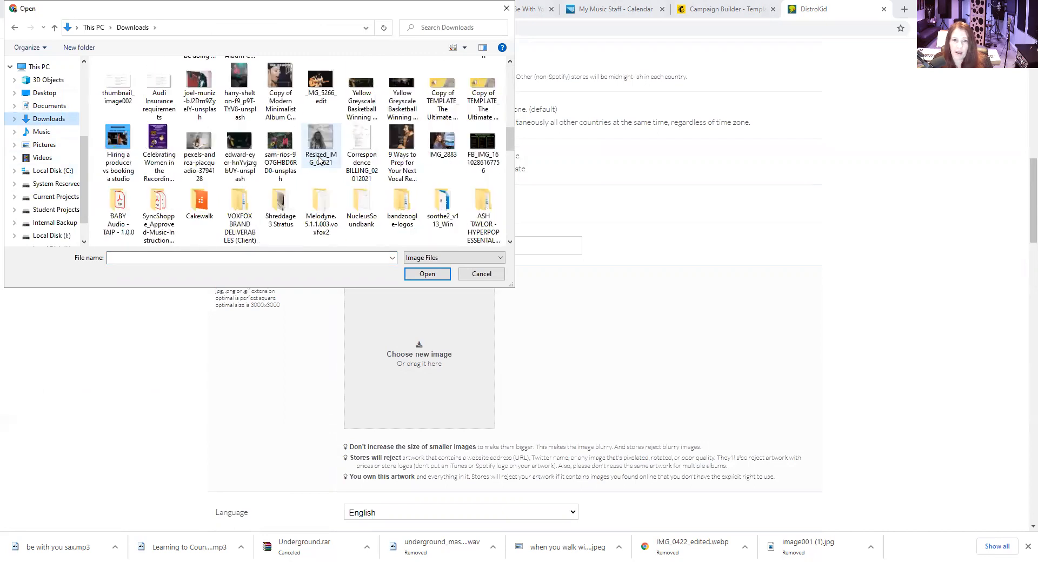
scroll(319, 160, up, 3)
scroll(320, 160, up, 2)
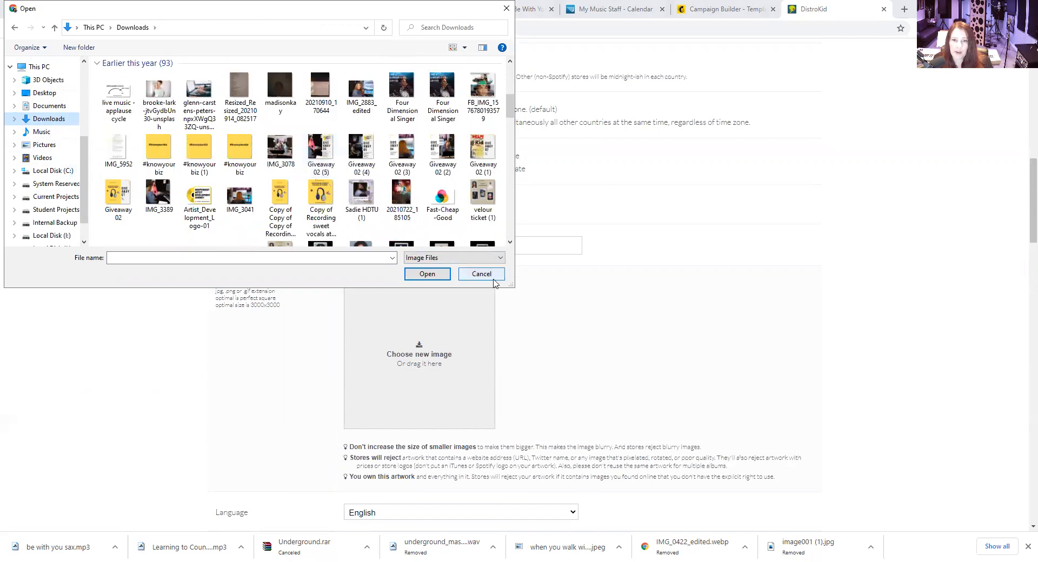
click(482, 274)
Set the primary genre of the release to Pop
scroll(630, 365, down, 3)
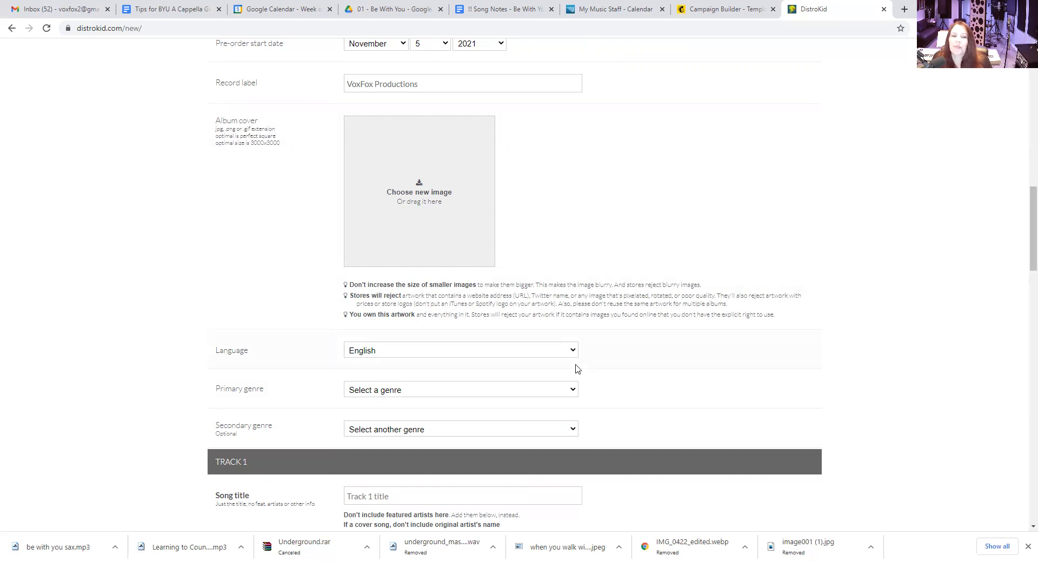
scroll(611, 344, down, 3)
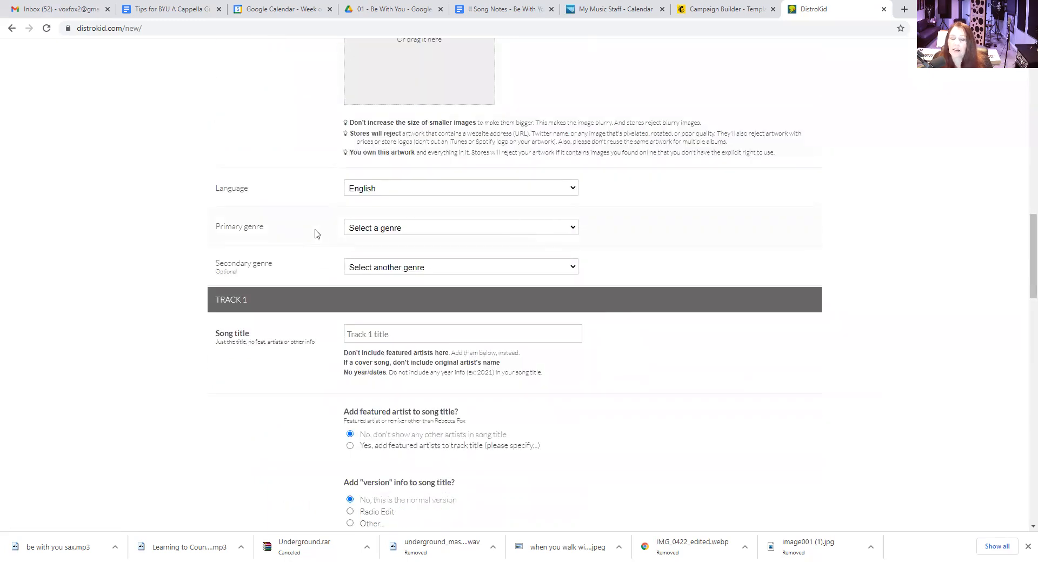
click(575, 234)
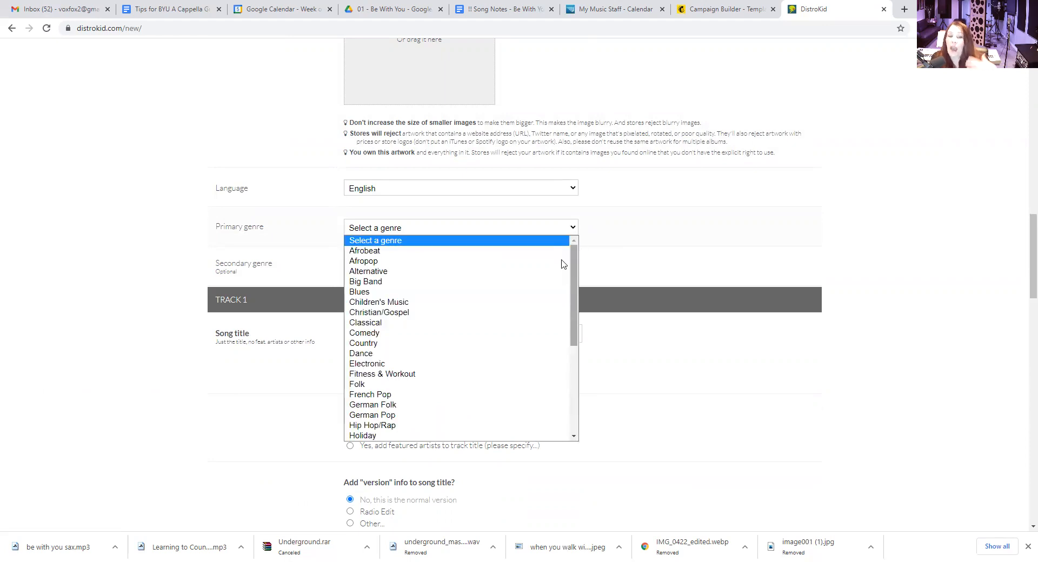
scroll(407, 437, down, 1)
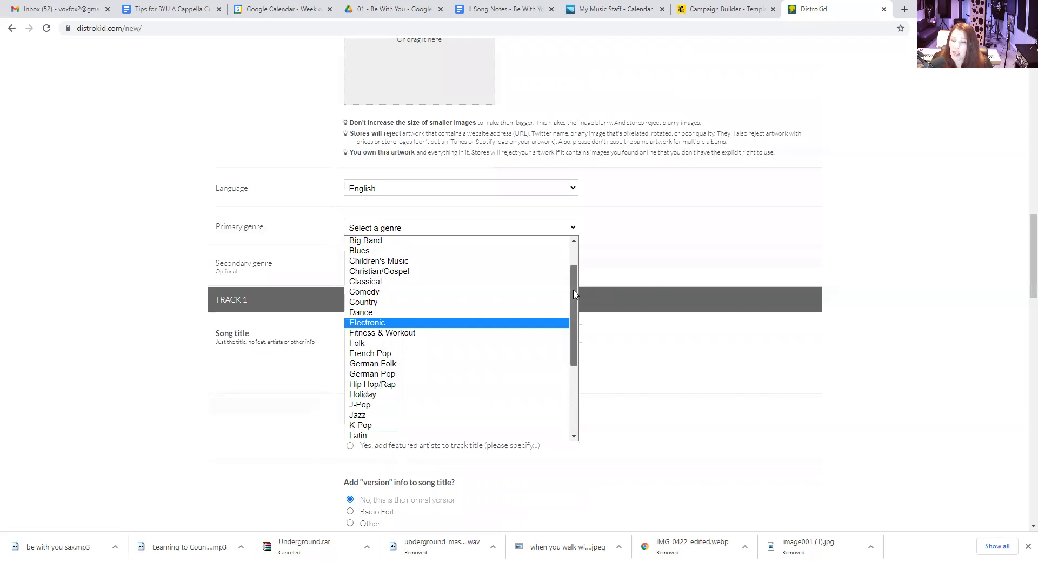
scroll(577, 262, up, 1)
drag(577, 262, 584, 386)
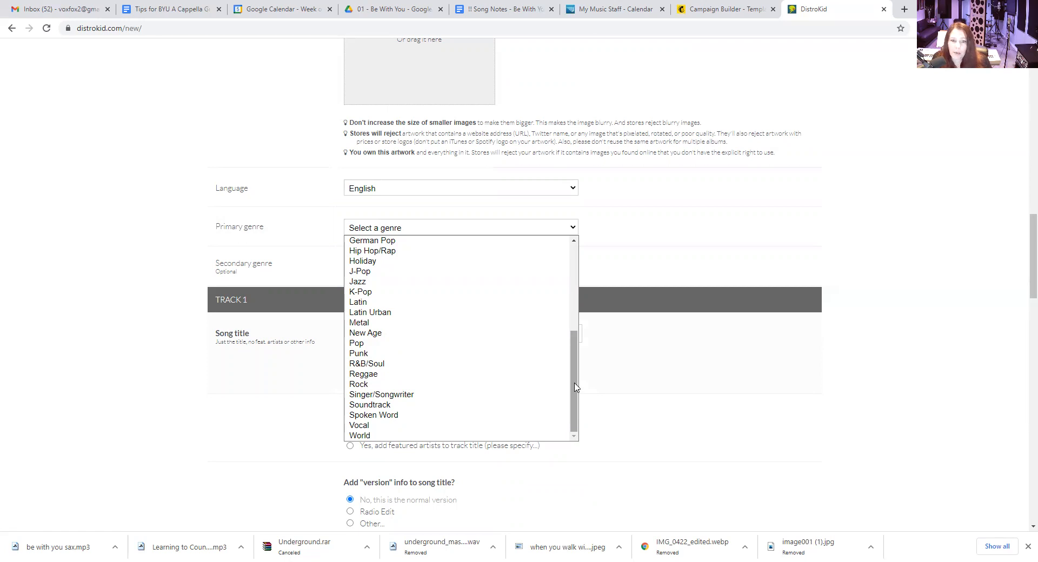
click(438, 344)
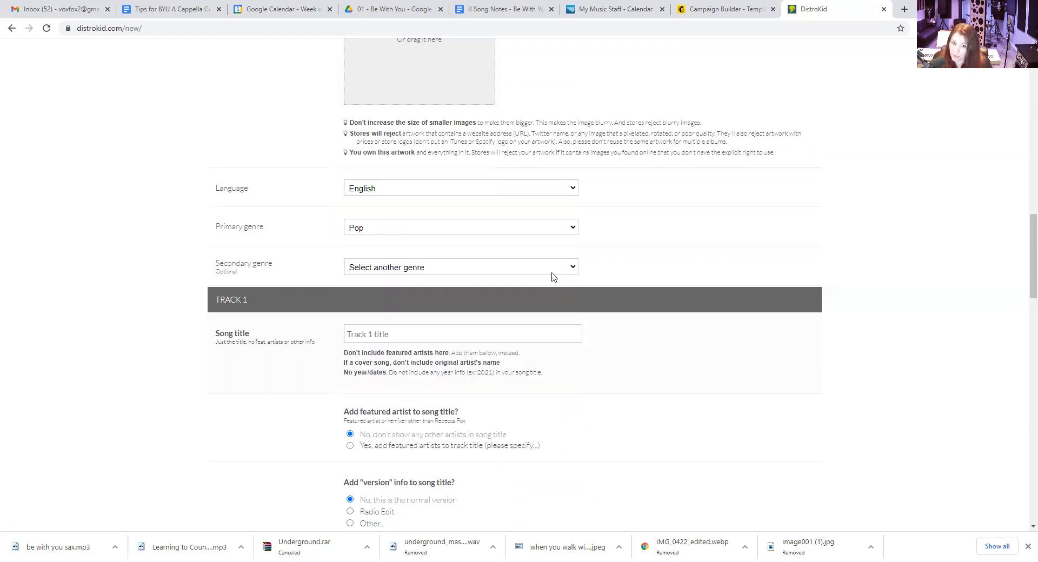
Set the primary genre of the release to Singer/Songwriter
click(573, 232)
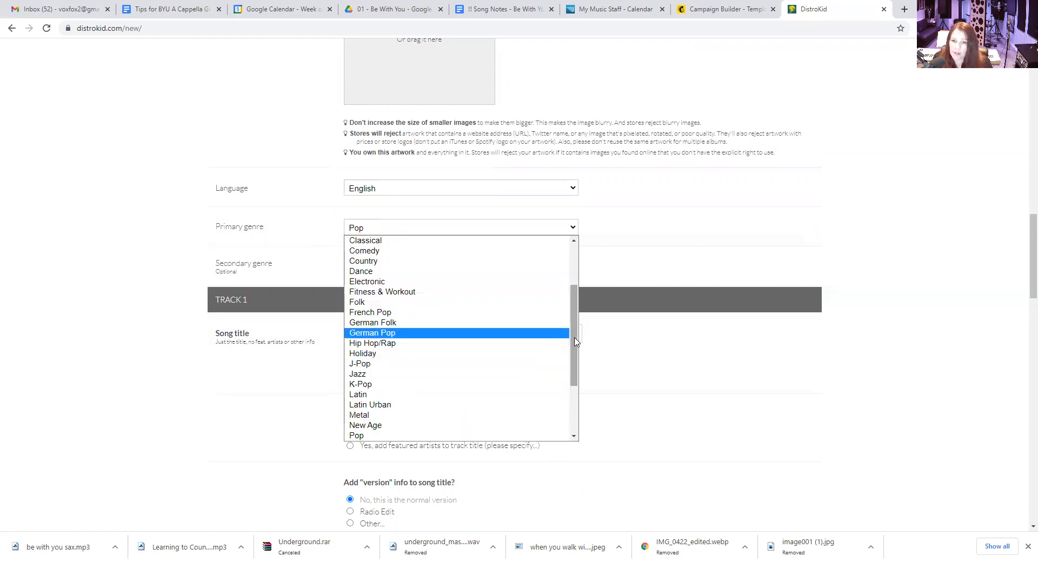
scroll(545, 378, down, 3)
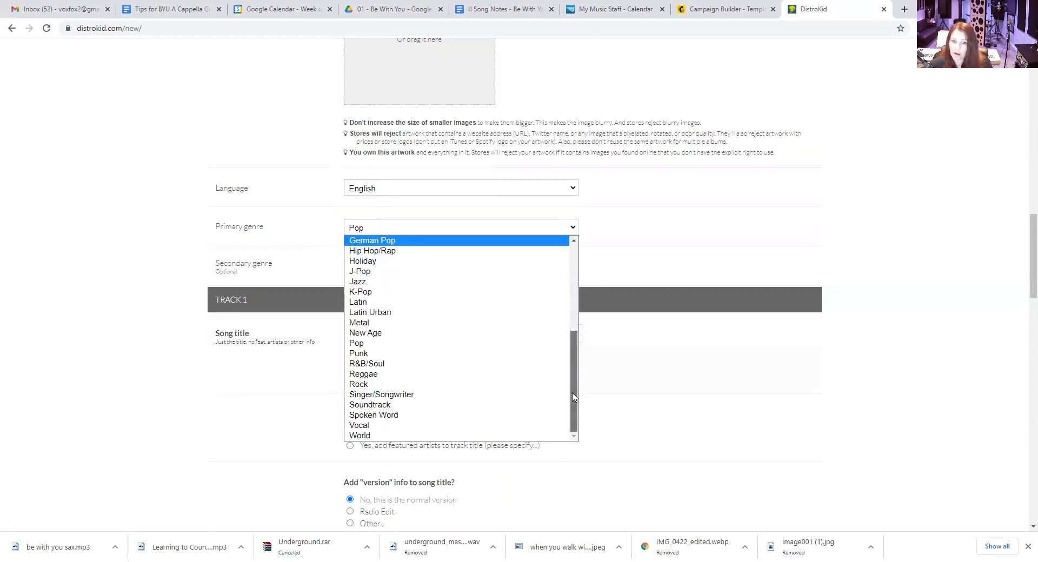
click(514, 401)
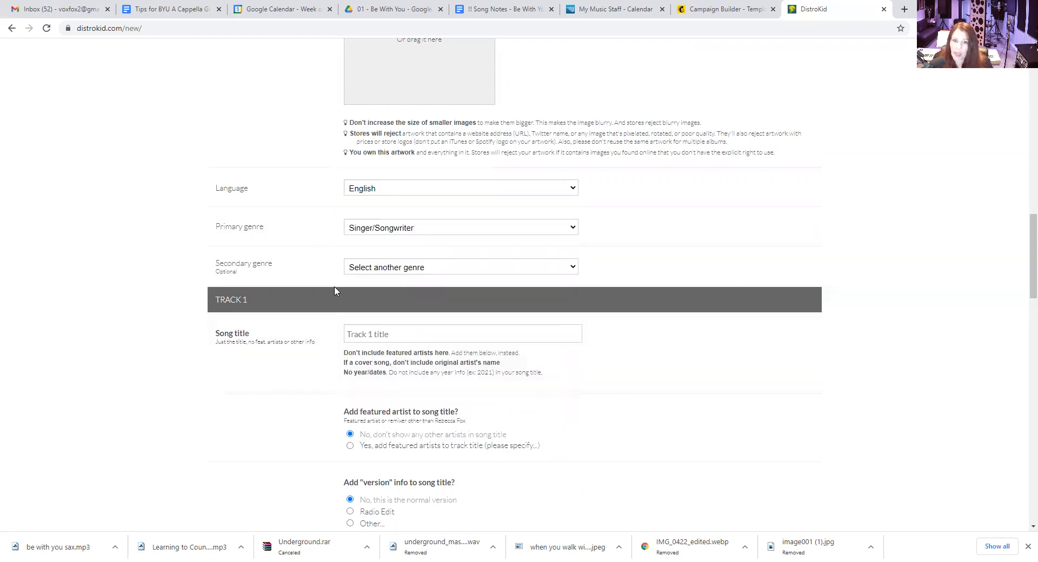
Set the release's primary genre to R&B/Soul and its secondary genre to Pop
click(573, 268)
drag(575, 304, 579, 383)
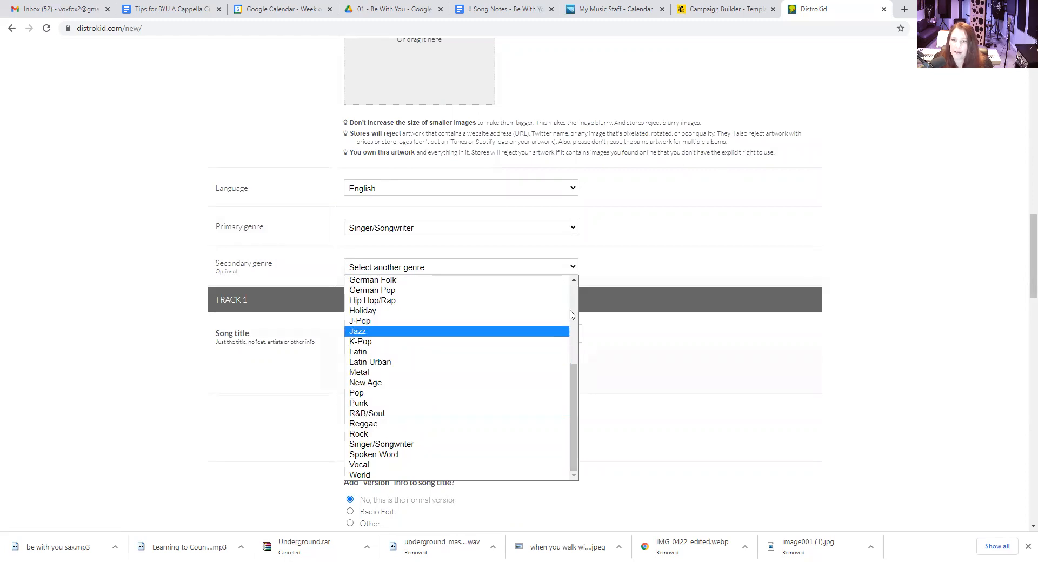
click(575, 229)
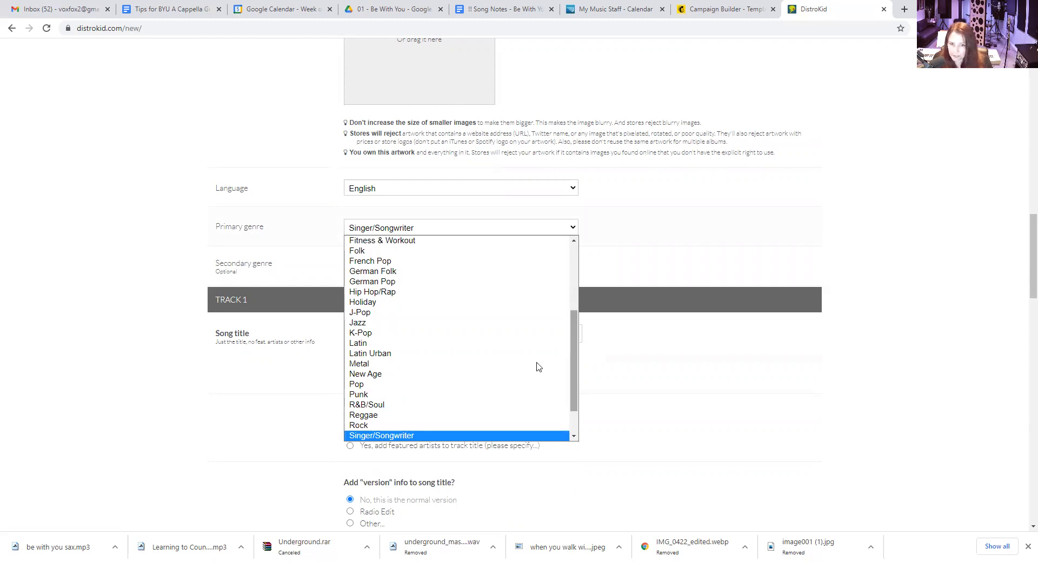
click(447, 406)
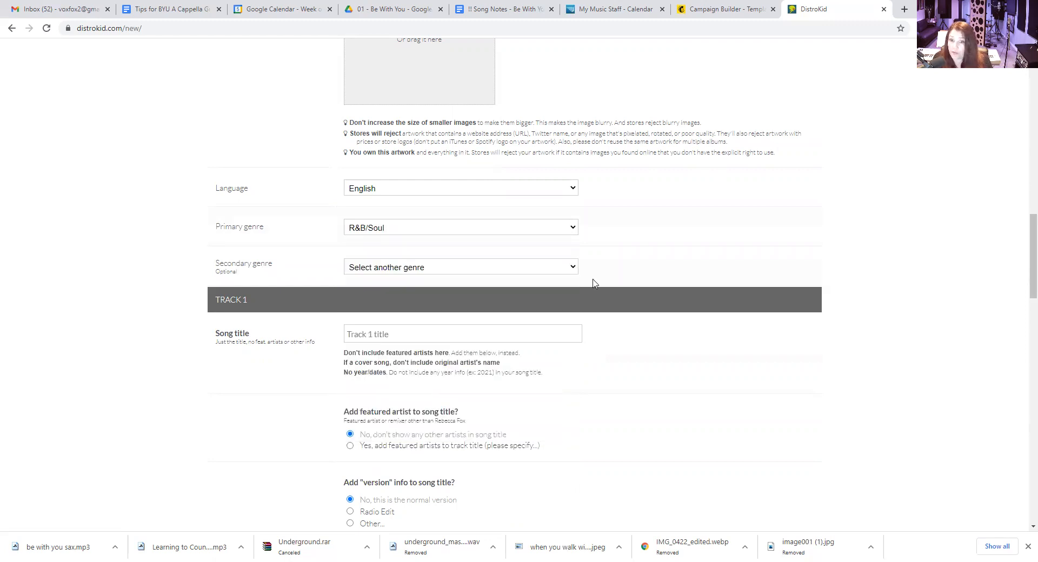
click(575, 271)
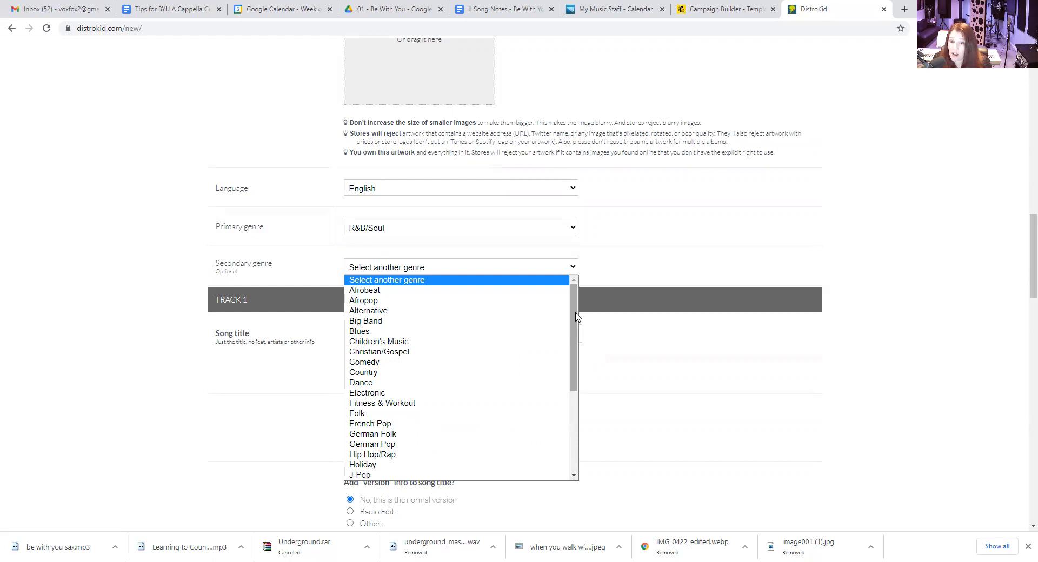
drag(576, 317, 579, 403)
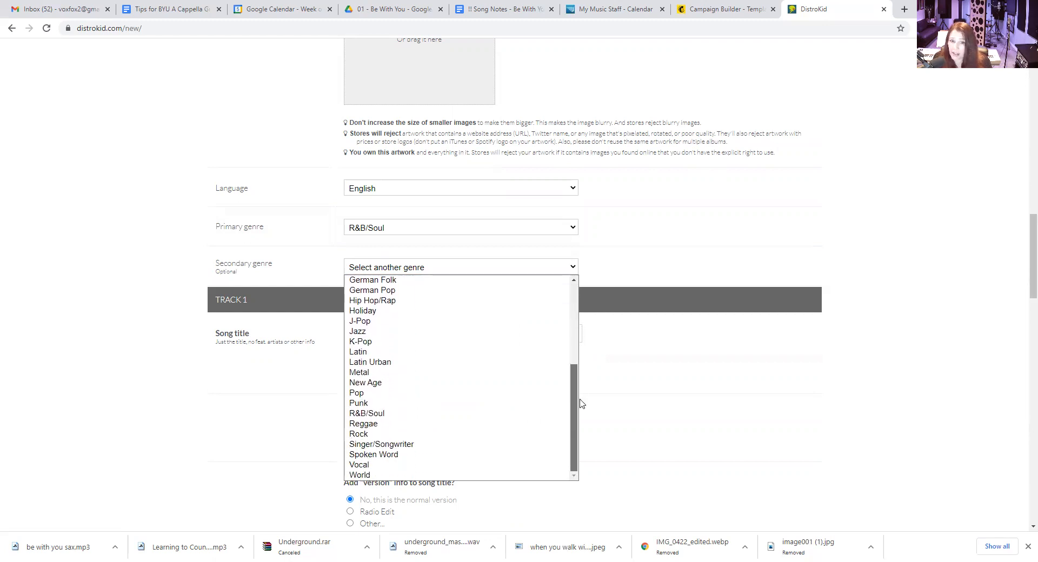
click(375, 397)
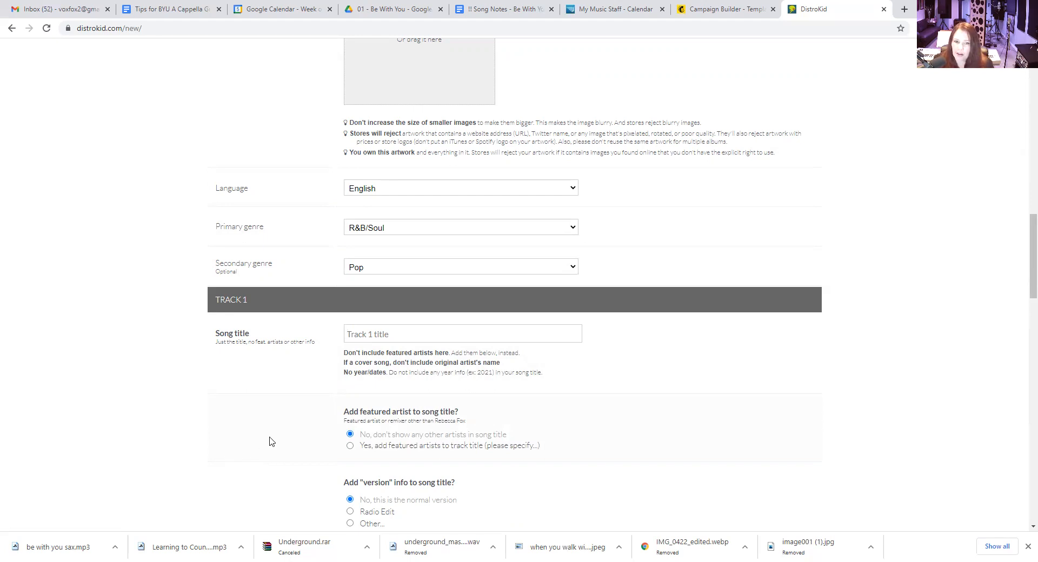
Add a featured artist to the track 1 title and enter the artist's full name
click(350, 446)
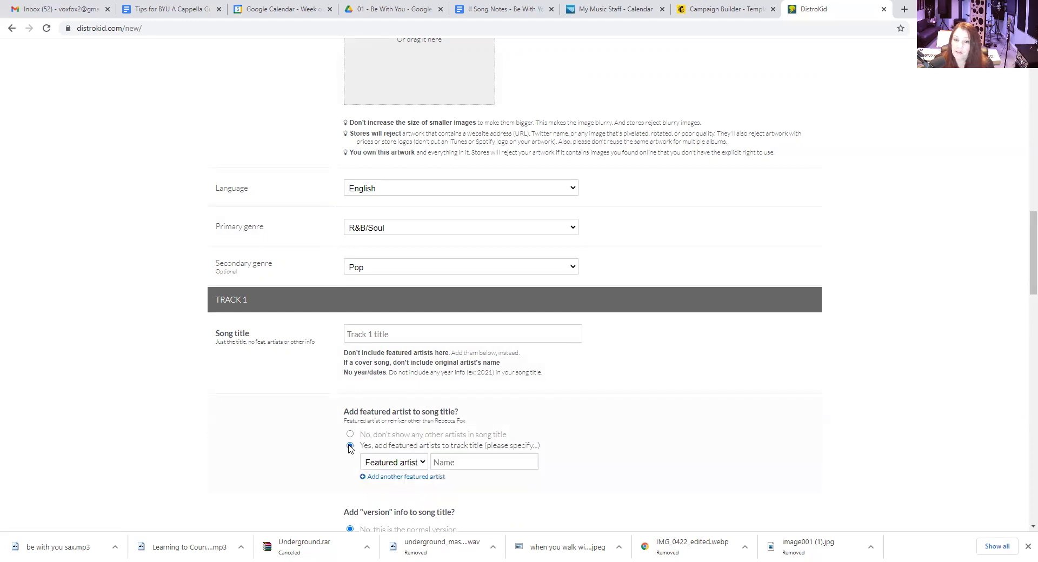
click(459, 460)
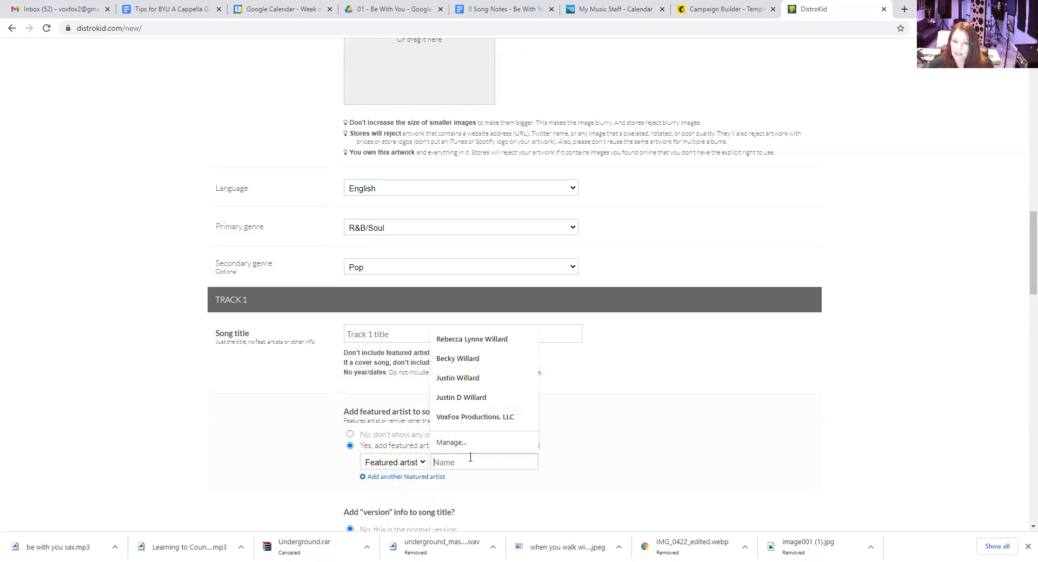
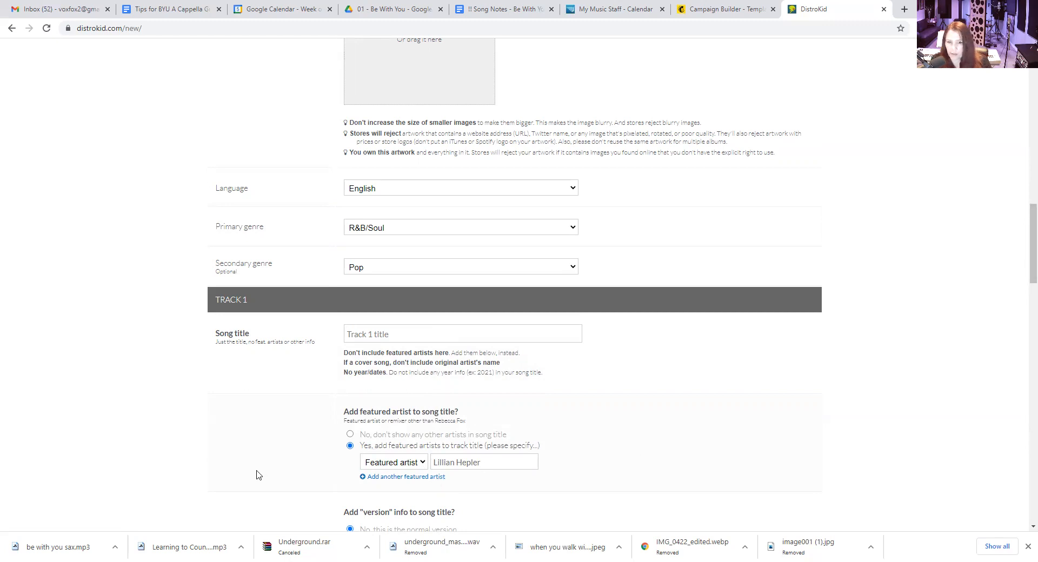
Try the Radio Edit version option for the song title and switch back to the normal version
scroll(257, 471, down, 3)
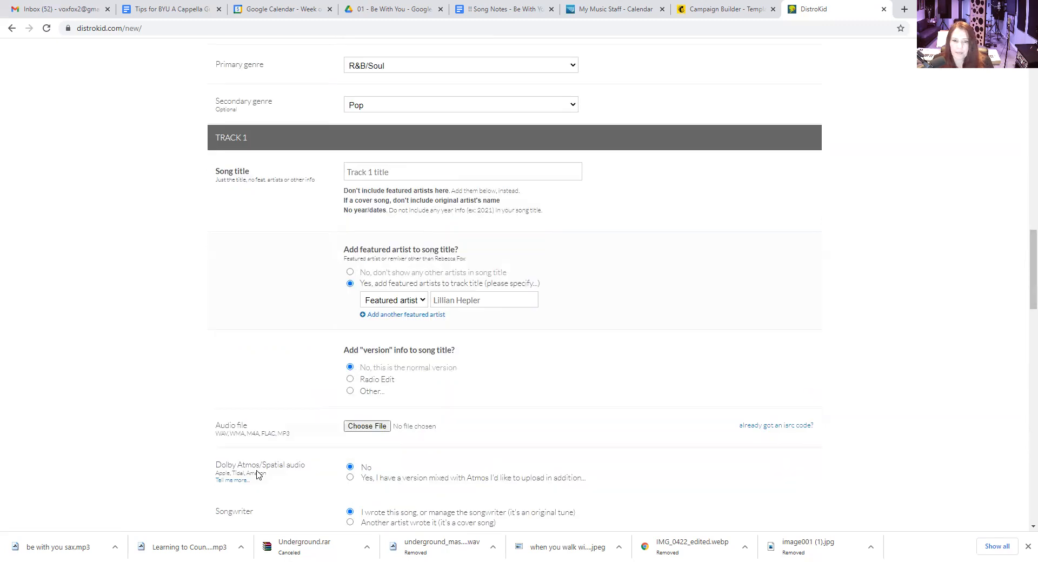
click(351, 380)
click(351, 368)
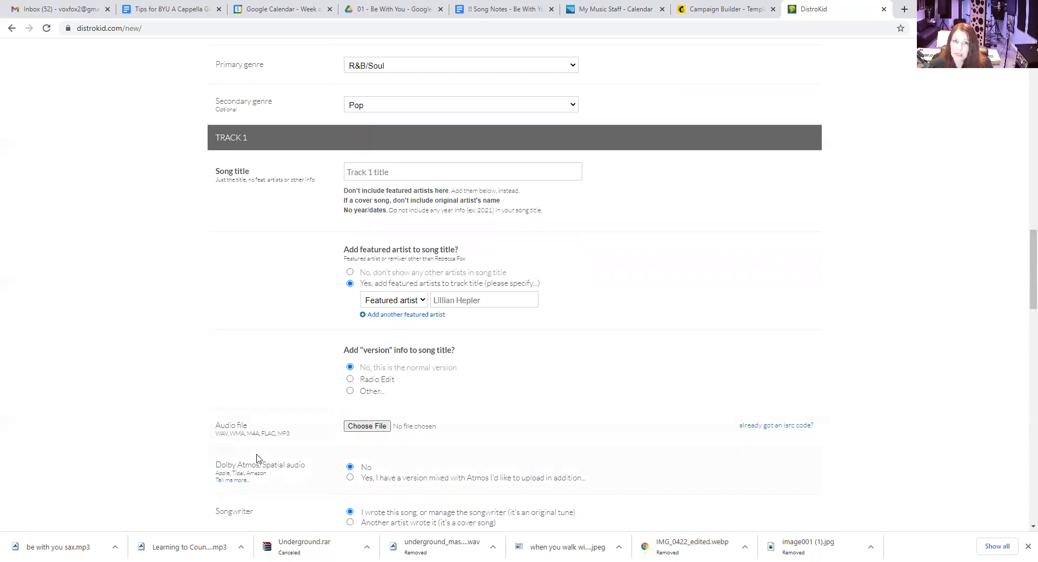
Open the file chooser for track 1's audio file and close it without selecting a file
click(373, 428)
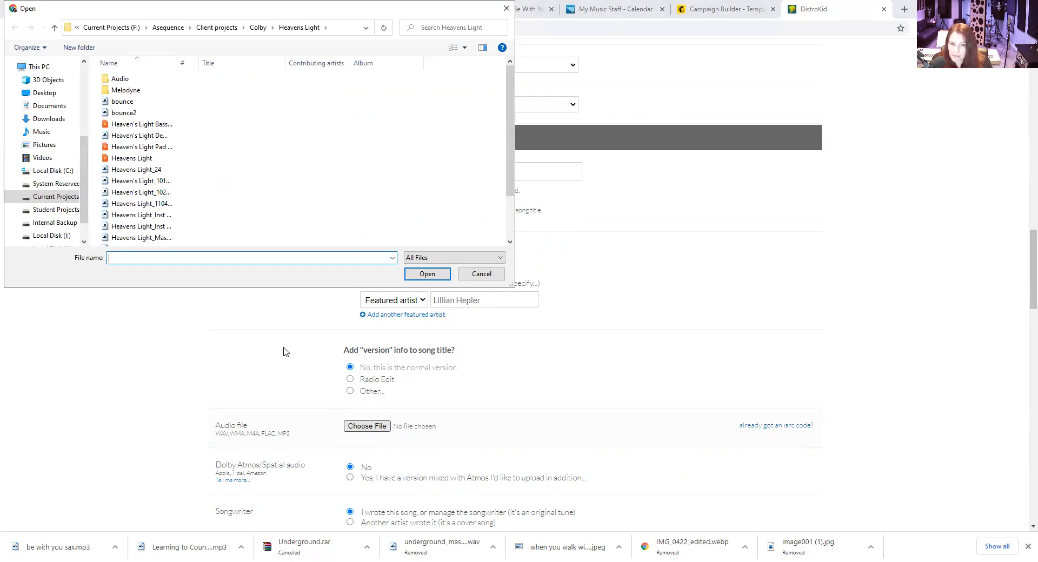
click(481, 276)
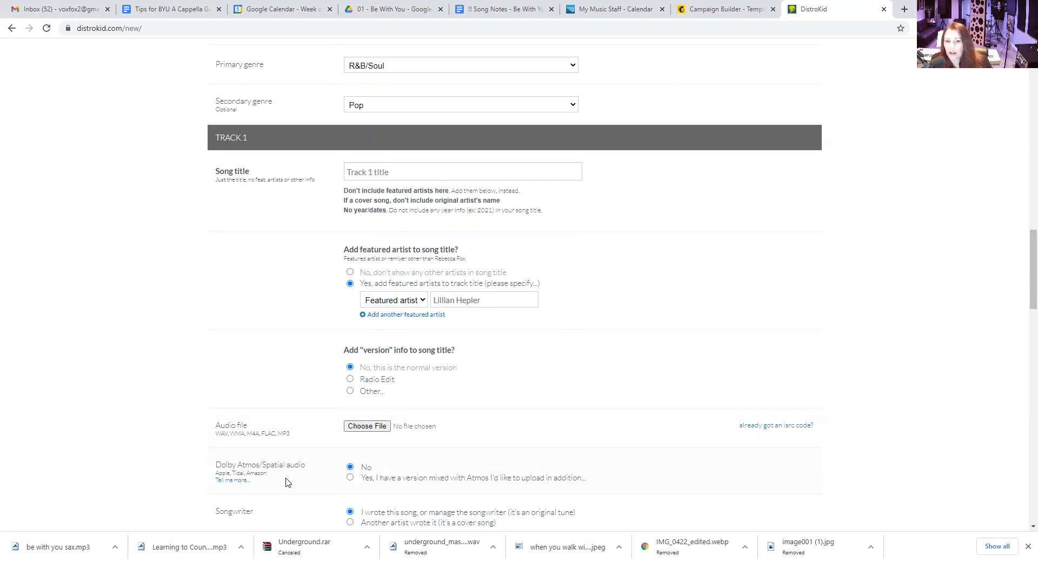
click(374, 430)
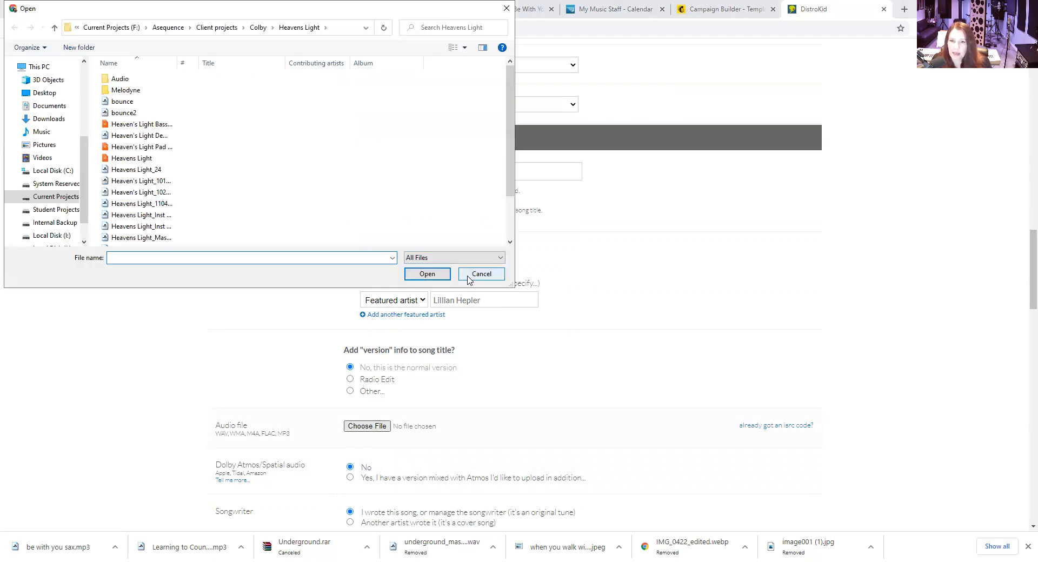
click(483, 274)
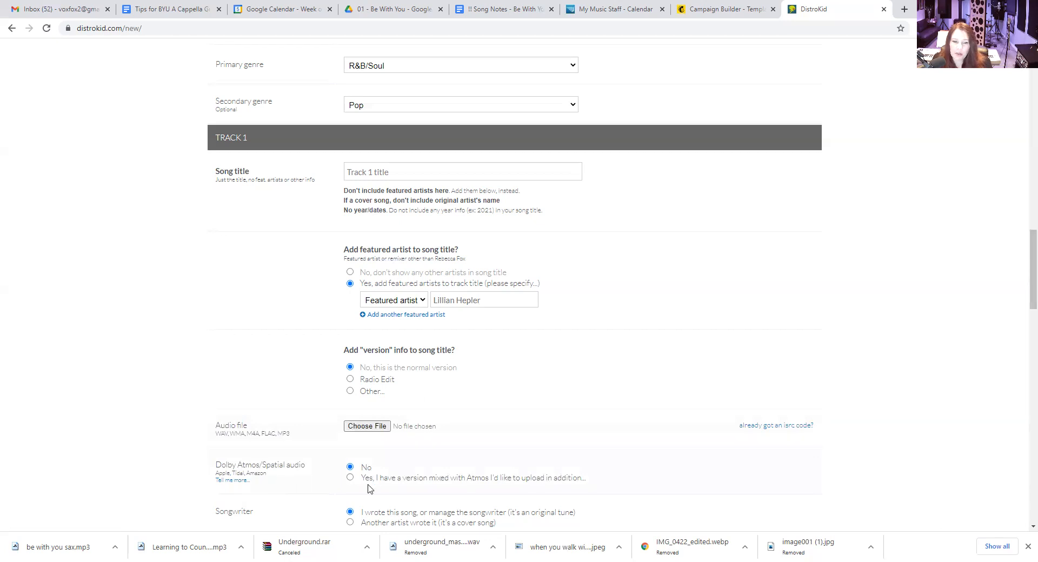
Mark track 1 as a cover song written by another artist and review the cover licensing terms and fields
scroll(303, 490, down, 3)
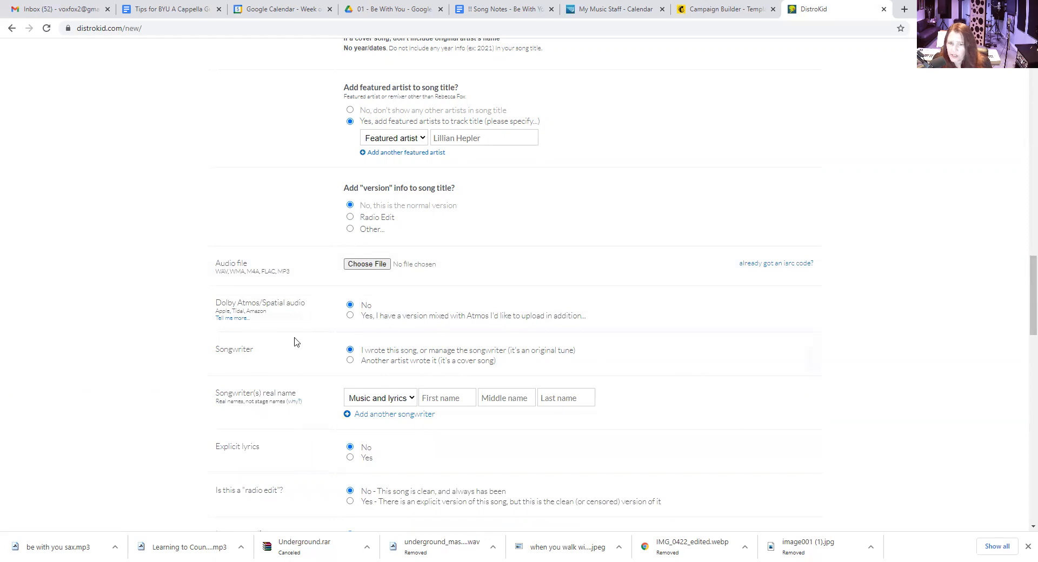
click(351, 361)
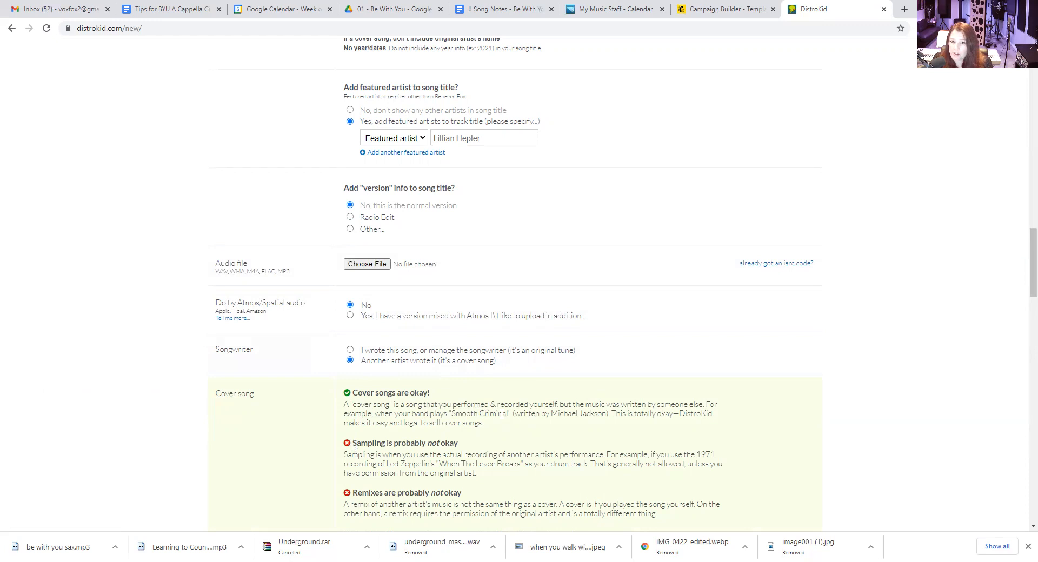
scroll(617, 464, down, 3)
scroll(617, 464, down, 3)
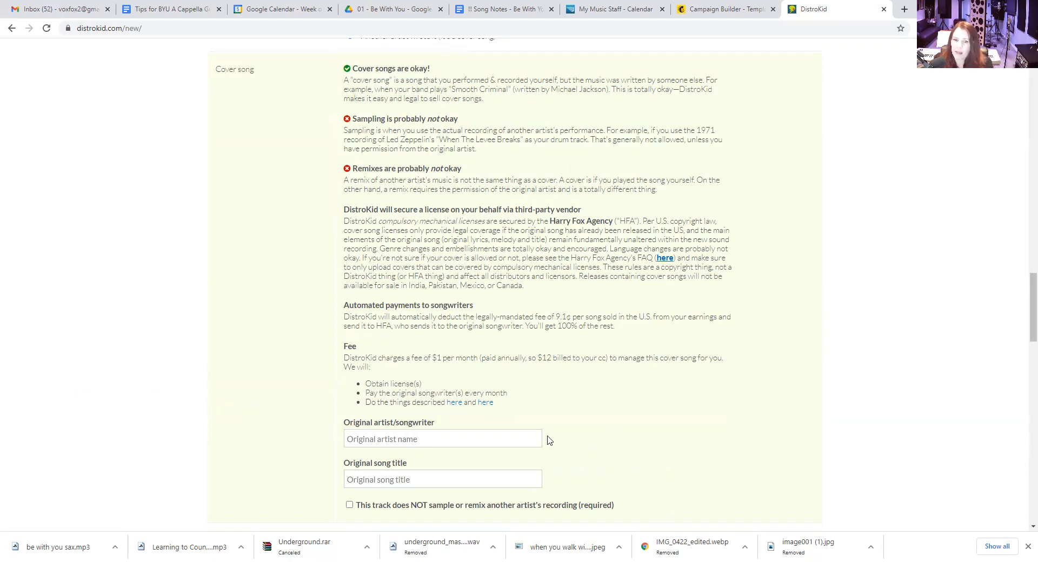
scroll(340, 413, down, 3)
scroll(331, 405, up, 3)
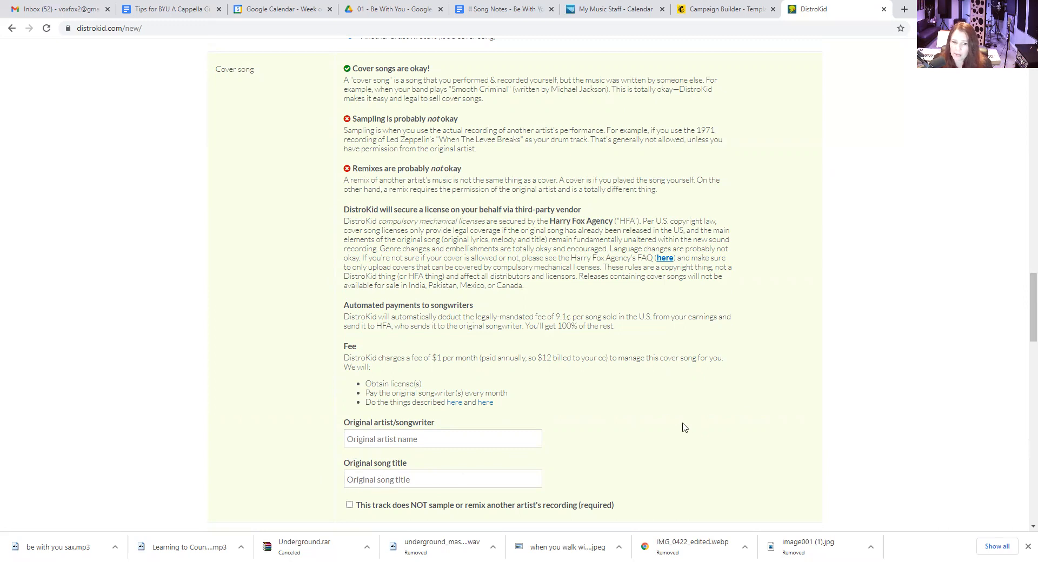
scroll(684, 427, down, 3)
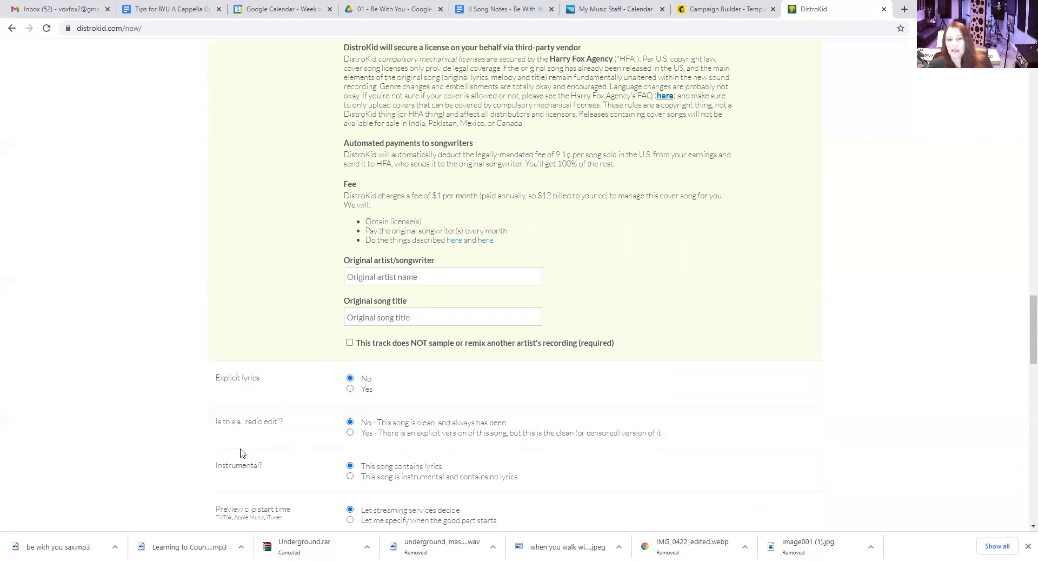
Choose to specify when the preview clip's good part starts and set the track price to $0.99
scroll(365, 439, down, 3)
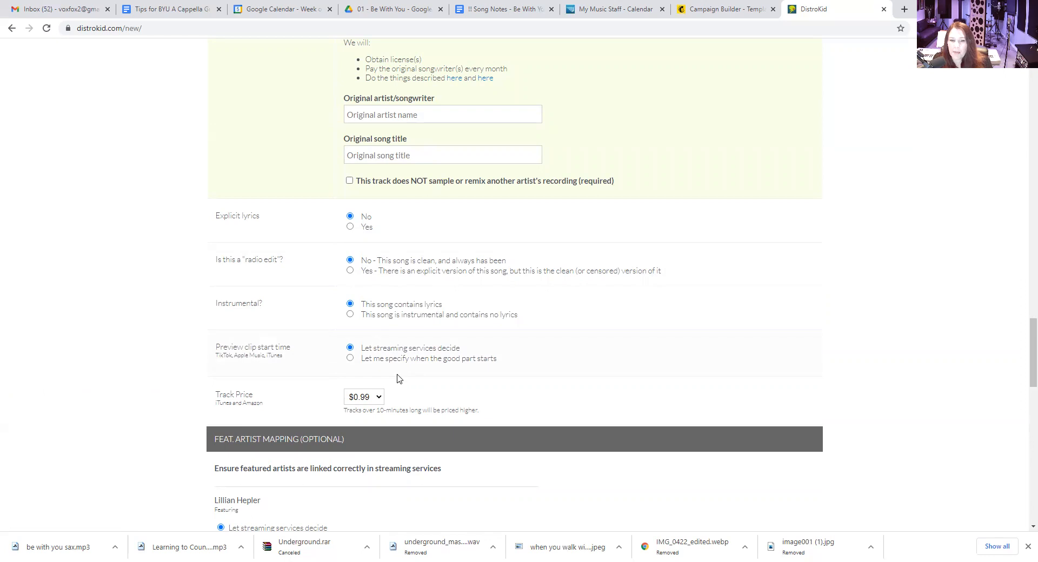
click(350, 358)
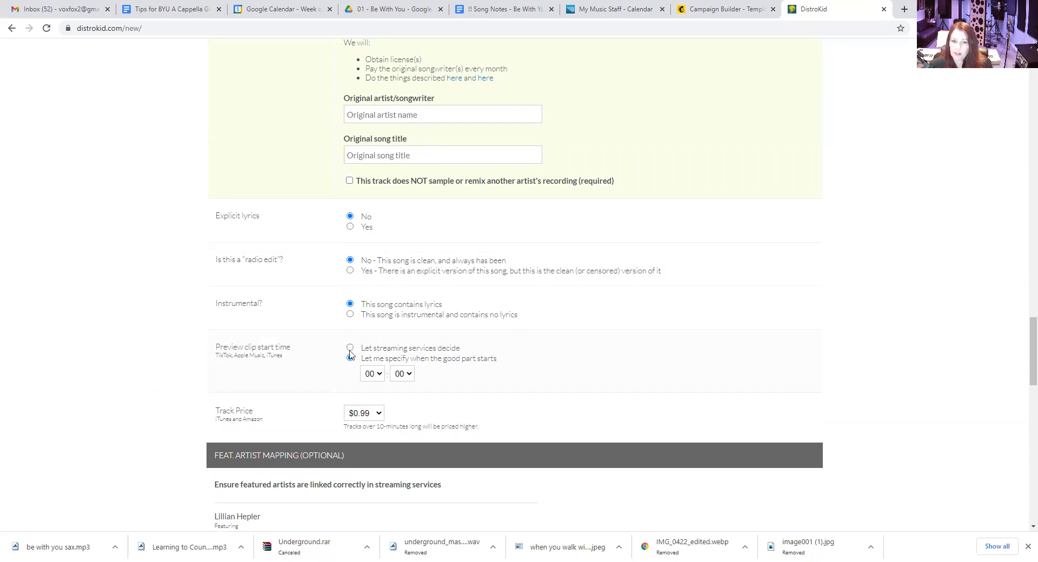
click(380, 414)
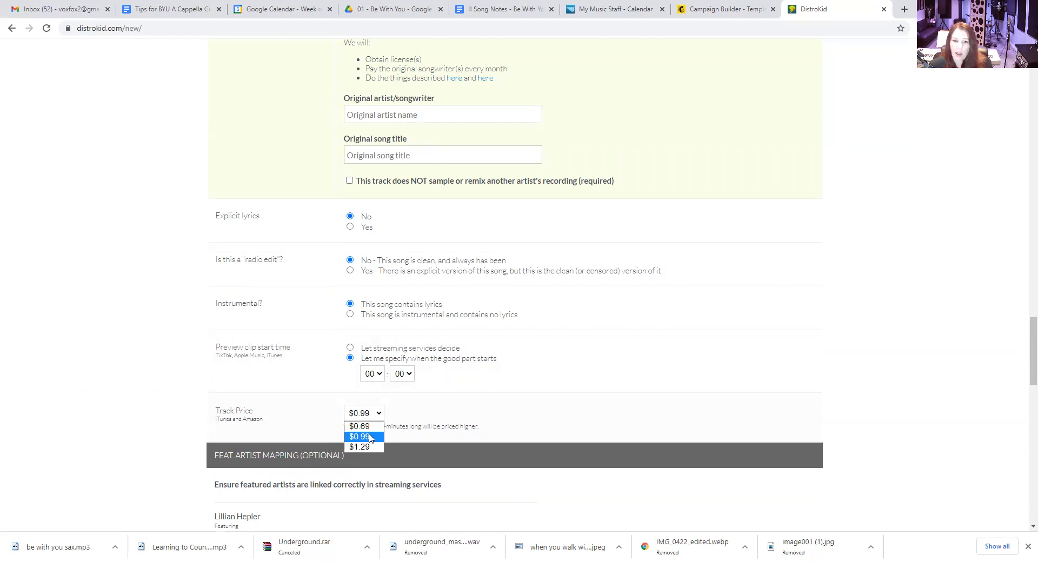
click(371, 438)
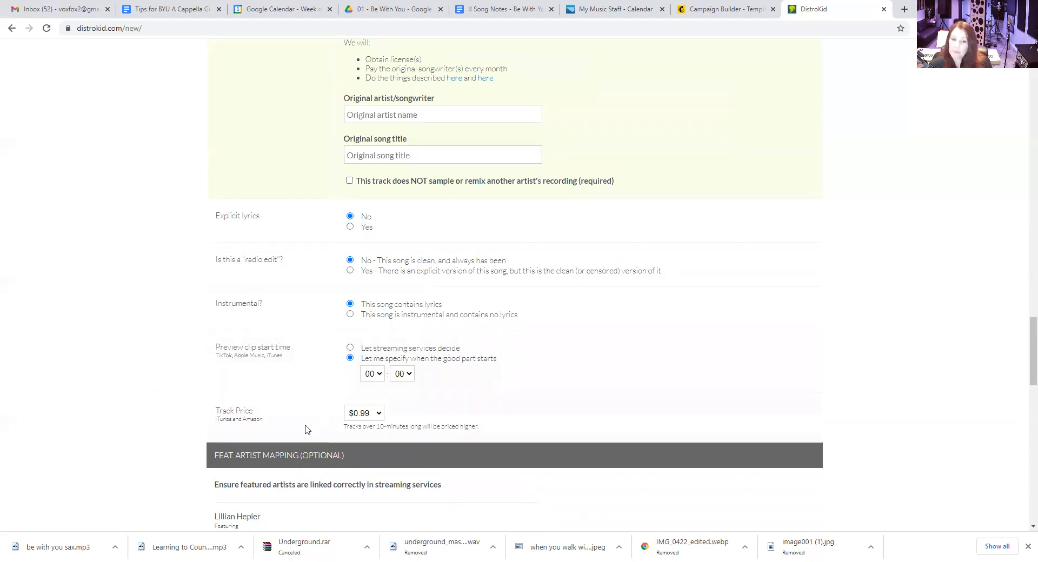
click(381, 418)
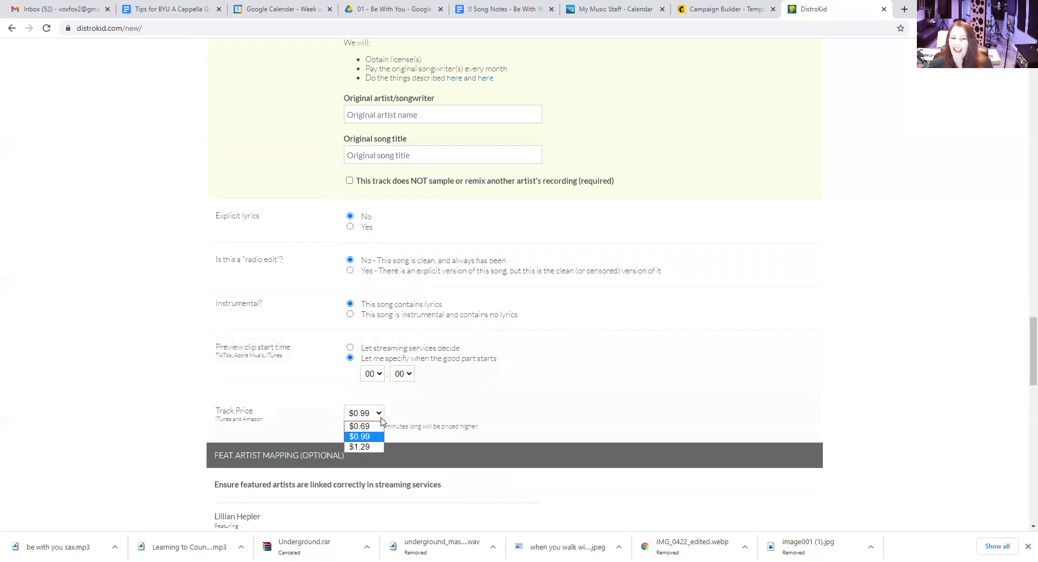
Select the YouTube Content ID extra to view its requirements and clear it again
scroll(498, 423, down, 3)
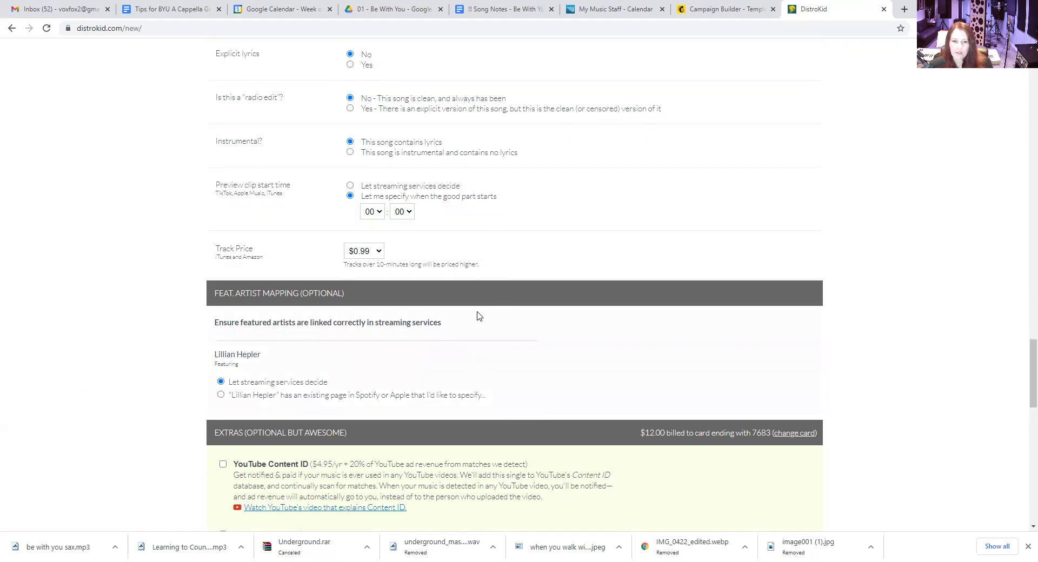
scroll(477, 316, down, 3)
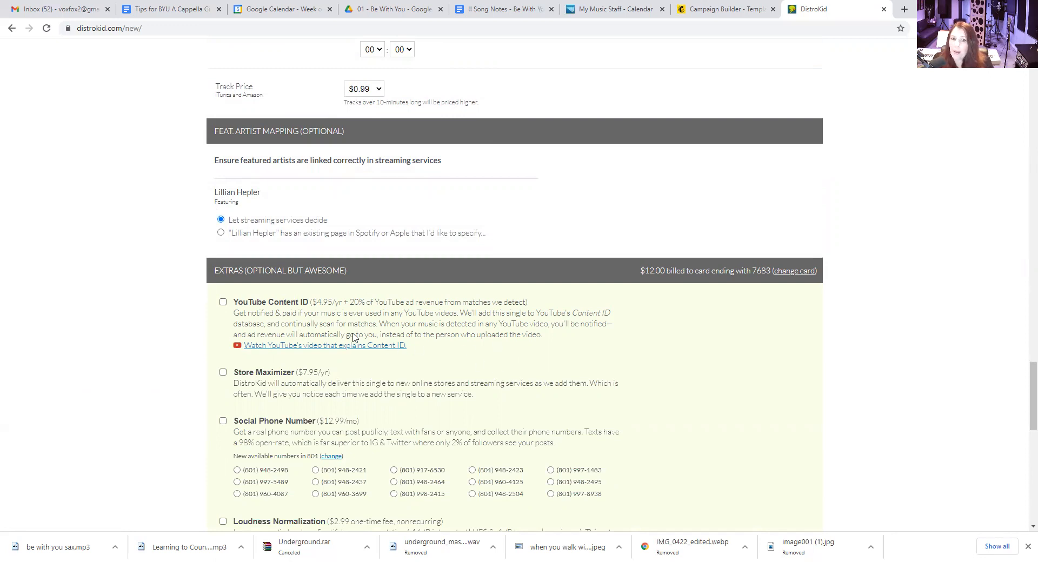
click(224, 304)
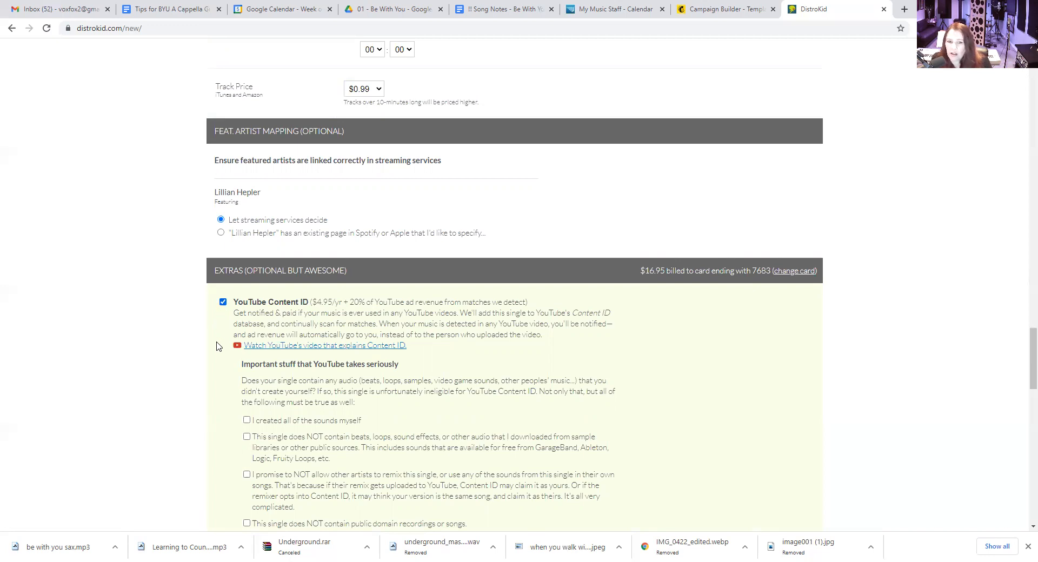
click(224, 303)
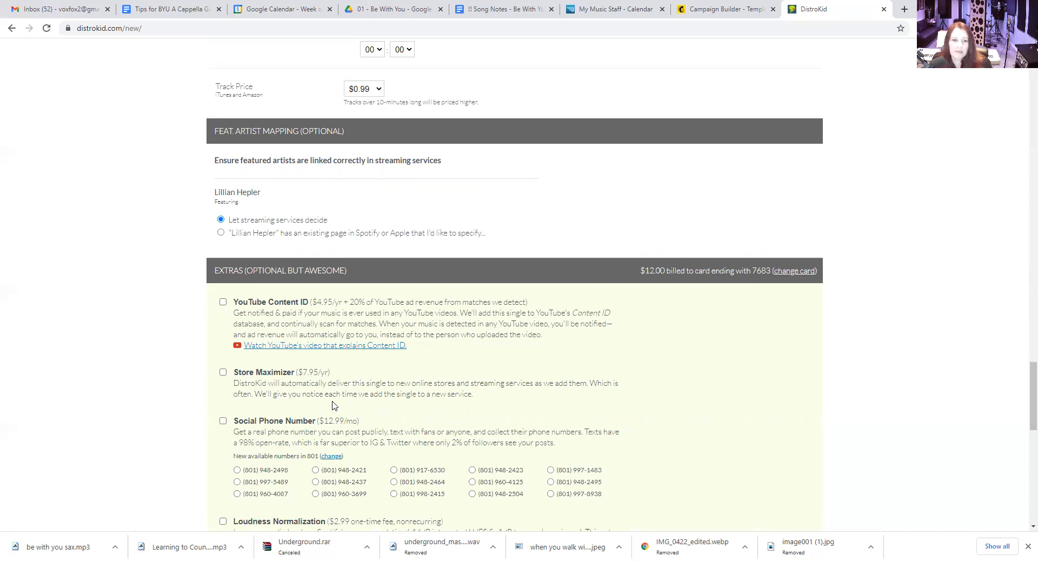
Review the optional extras for the single and add Leave a Legacy
scroll(277, 427, down, 3)
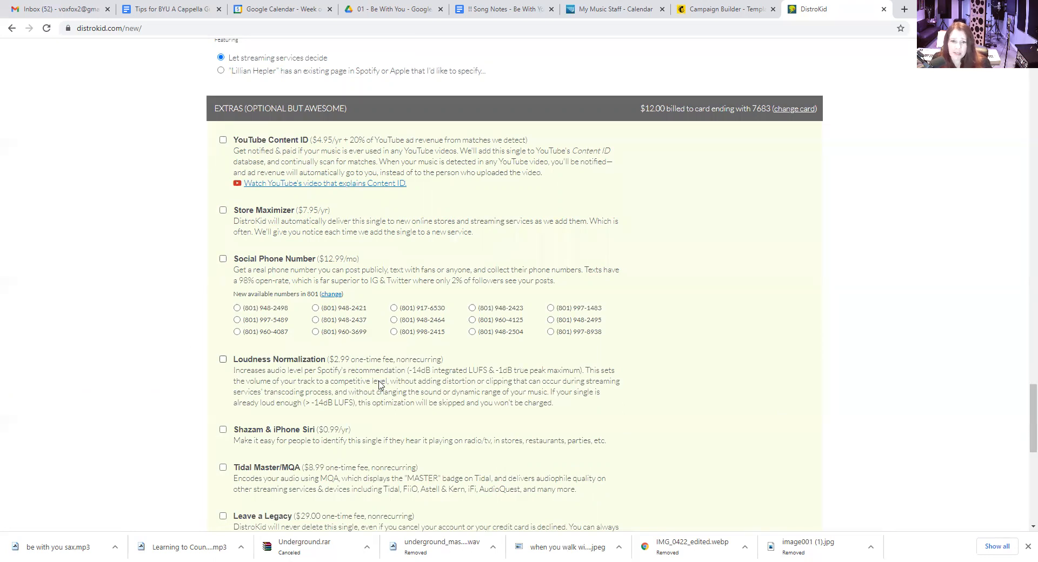
scroll(382, 386, down, 3)
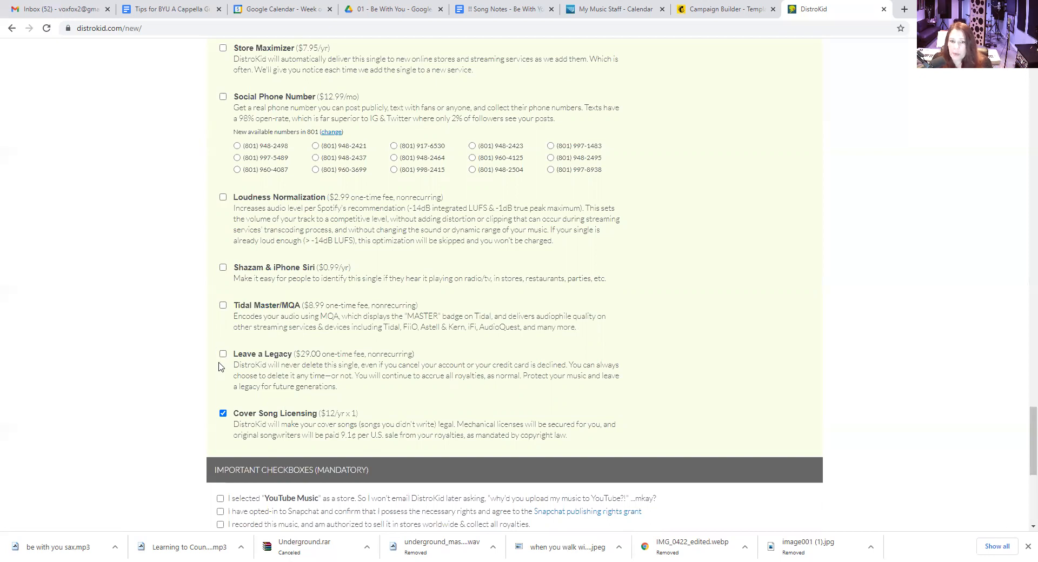
click(223, 354)
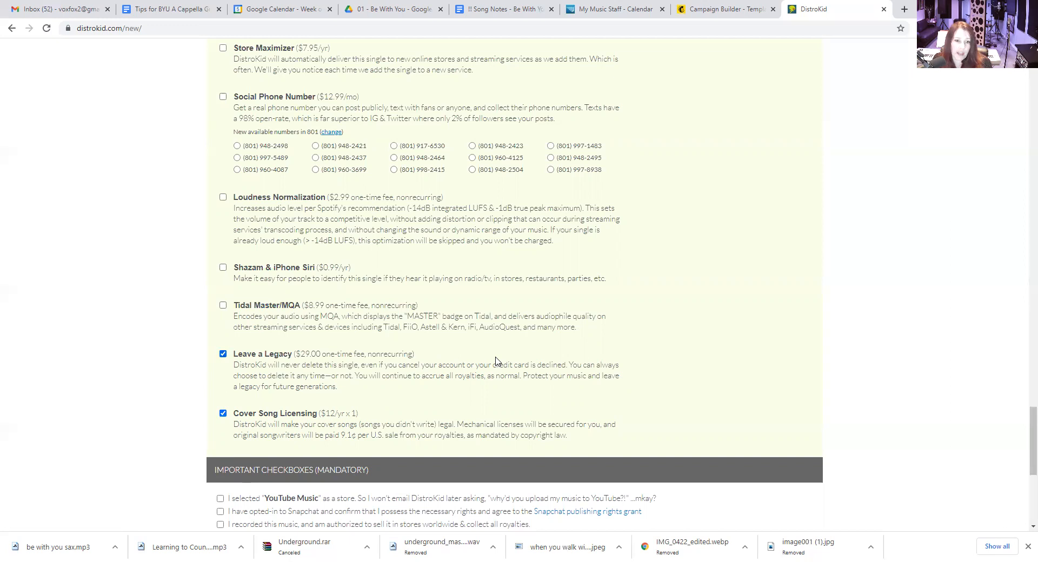
Accept all six mandatory statements, from the YouTube Music confirmation to the DistroKid Distribution Agreement
scroll(496, 361, down, 3)
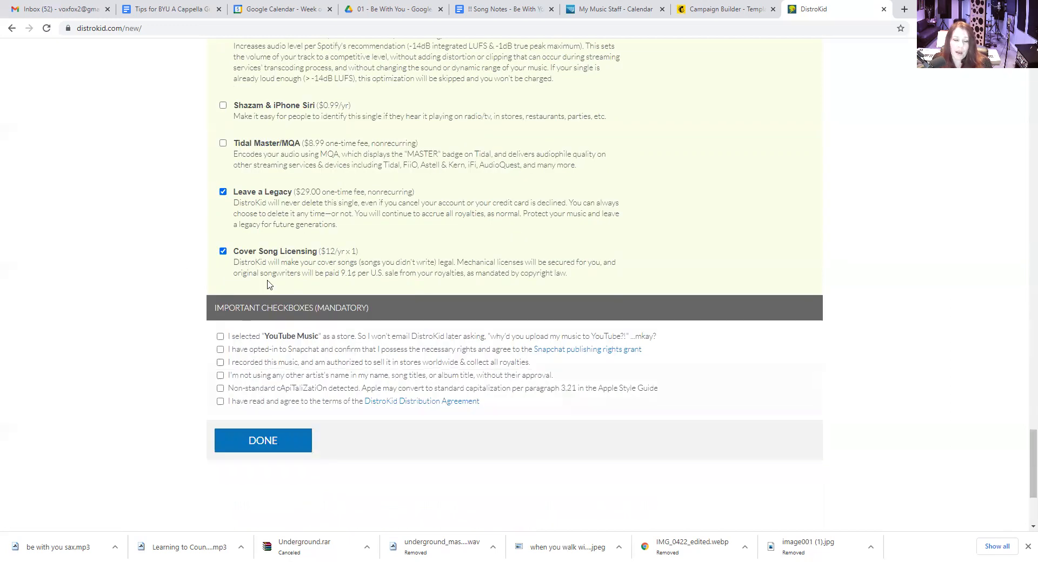
click(221, 338)
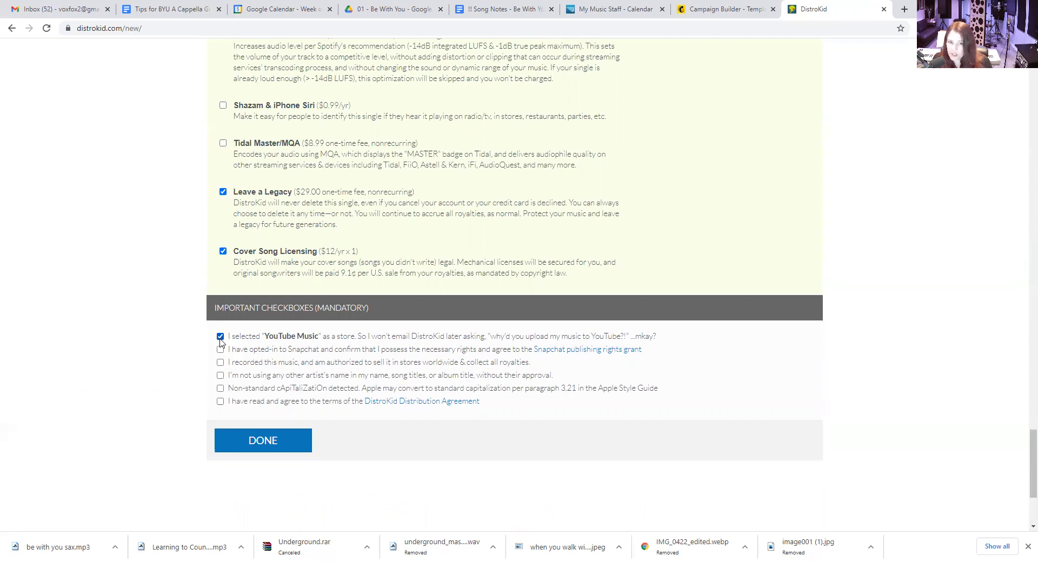
click(220, 350)
click(220, 363)
click(221, 375)
click(220, 388)
click(220, 402)
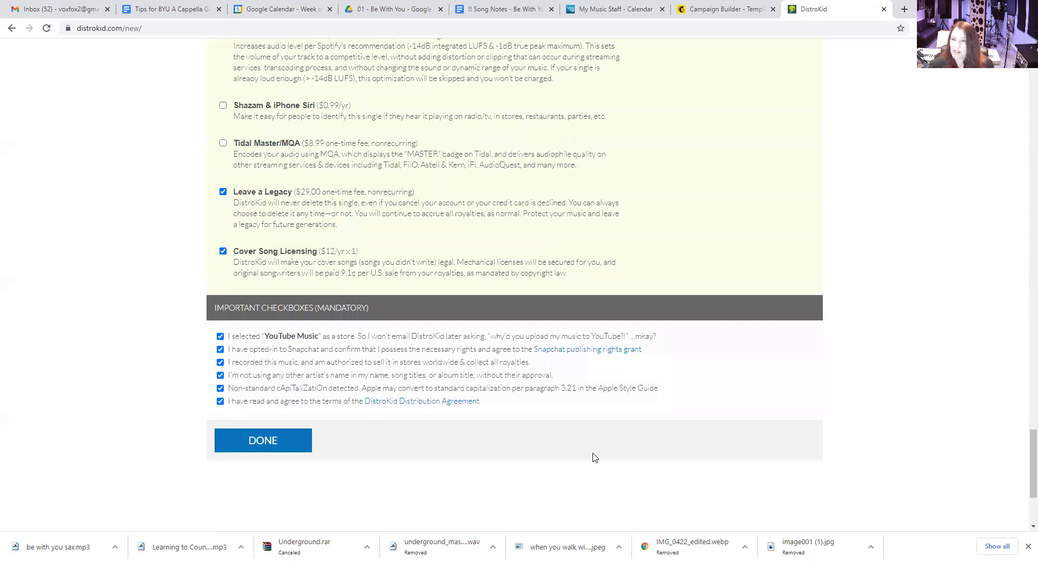